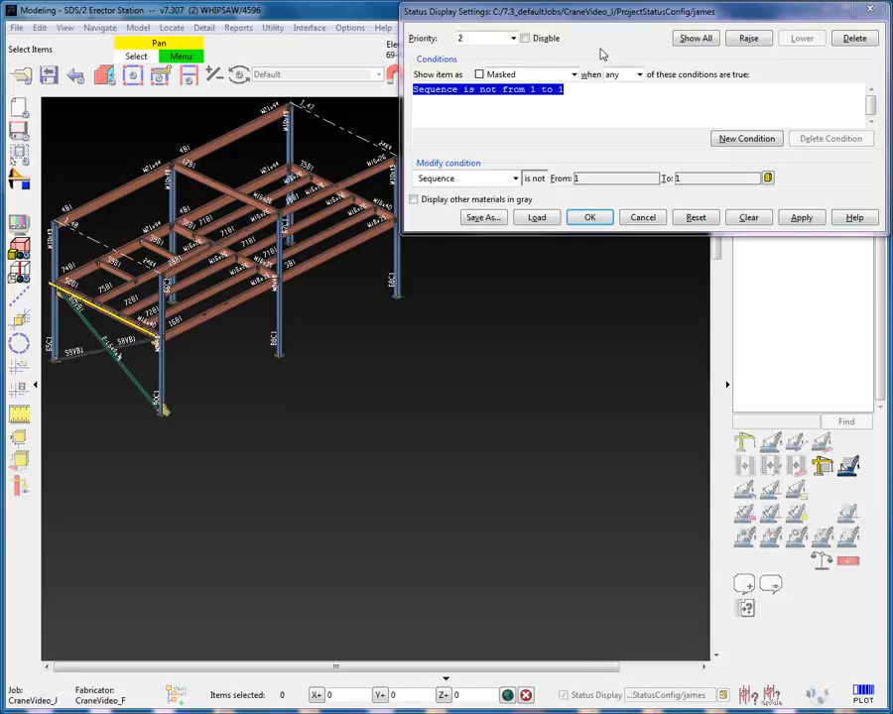
- Add status display priority 3 and change its condition to the Erected shipping and erection status
{"action": "left_click", "coordinate": [512, 38]}
{"action": "left_click", "coordinate": [501, 53]}
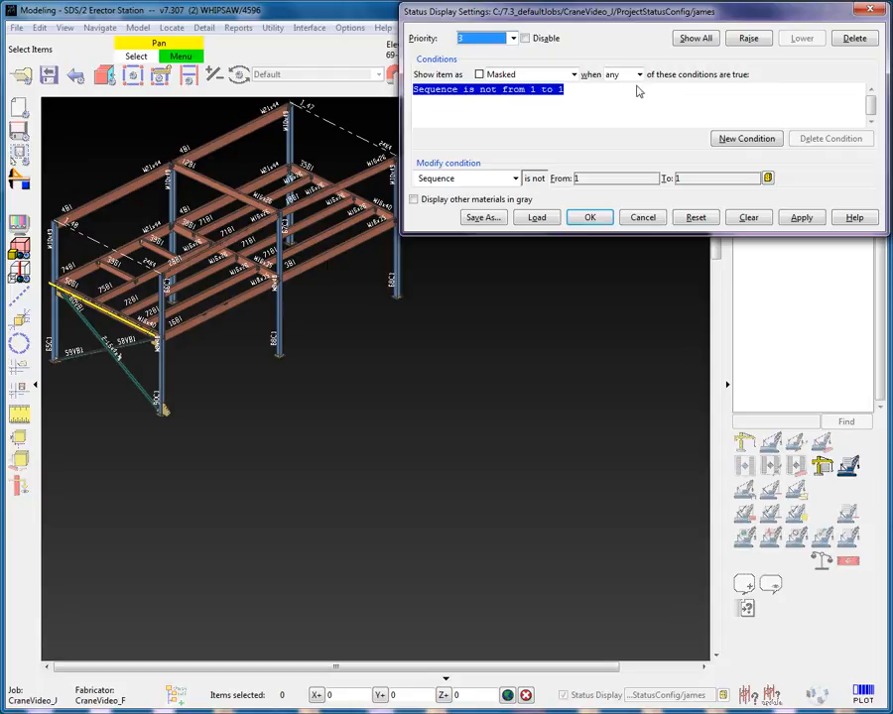
{"action": "left_click", "coordinate": [514, 179]}
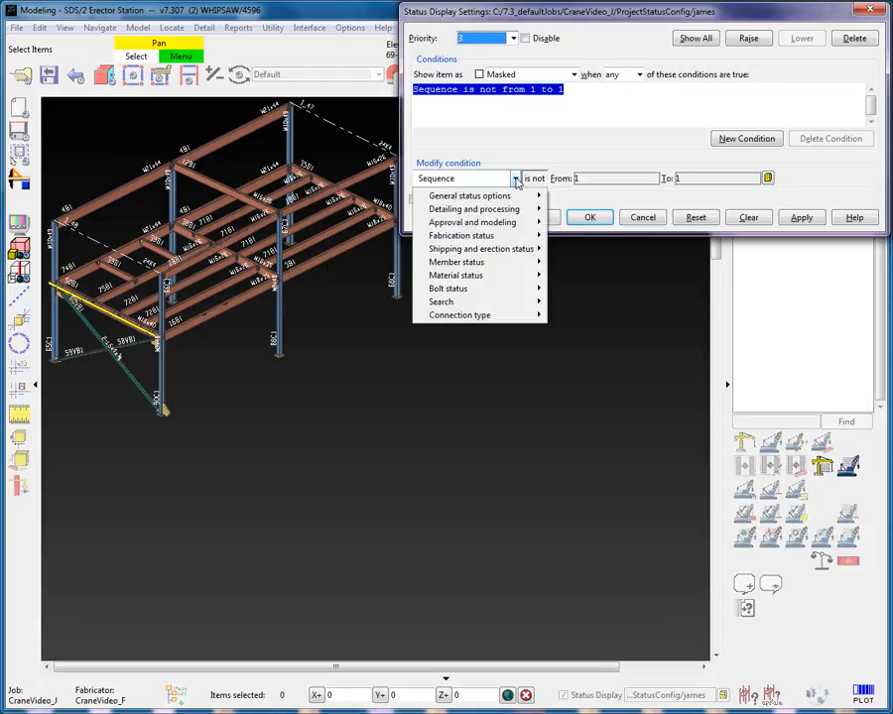
{"action": "mouse_move", "coordinate": [518, 252]}
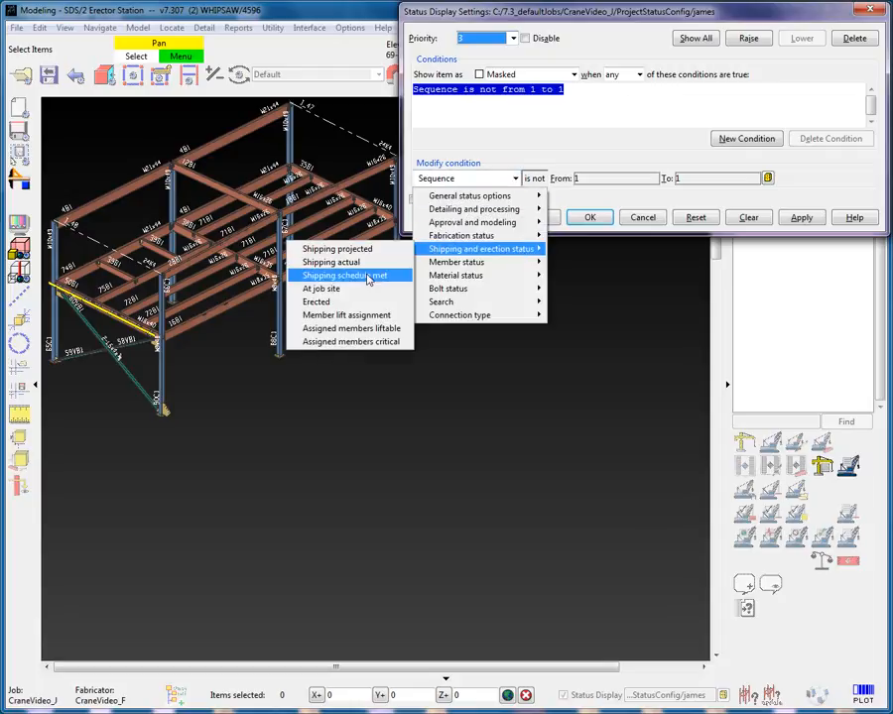
{"action": "left_click", "coordinate": [337, 302]}
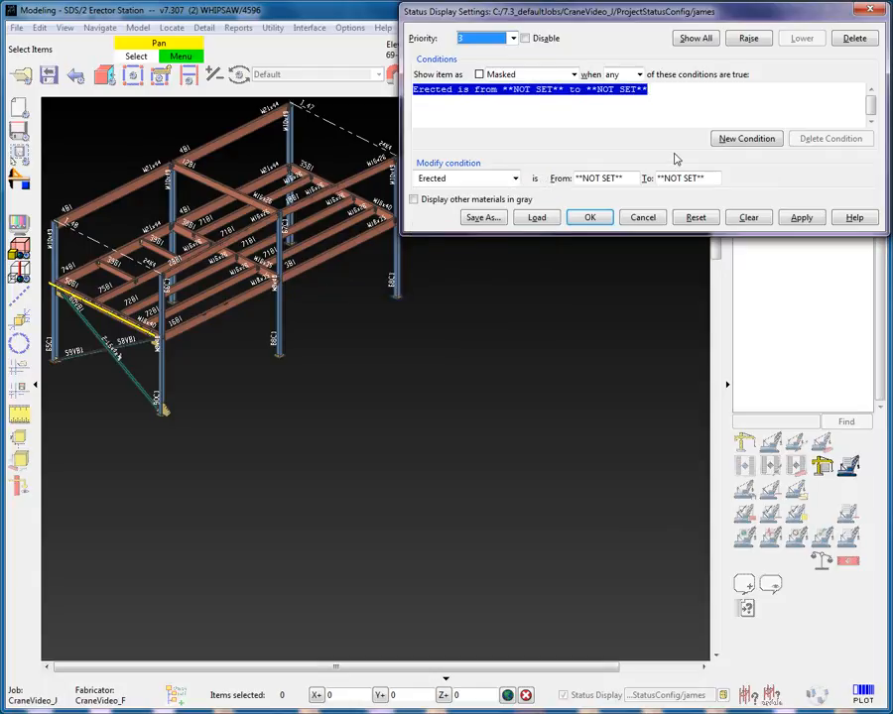
- Set the Erected condition's date range from Aug 9 2012 to Aug 11 2012
{"action": "double_click", "coordinate": [619, 179]}
{"action": "double_click", "coordinate": [681, 178]}
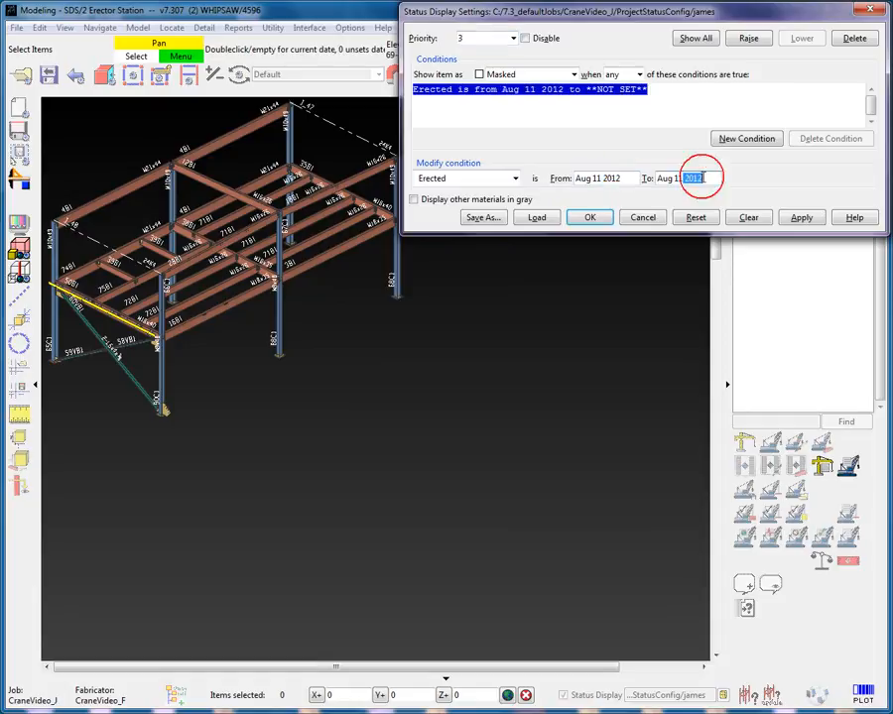
{"action": "left_click", "coordinate": [769, 166]}
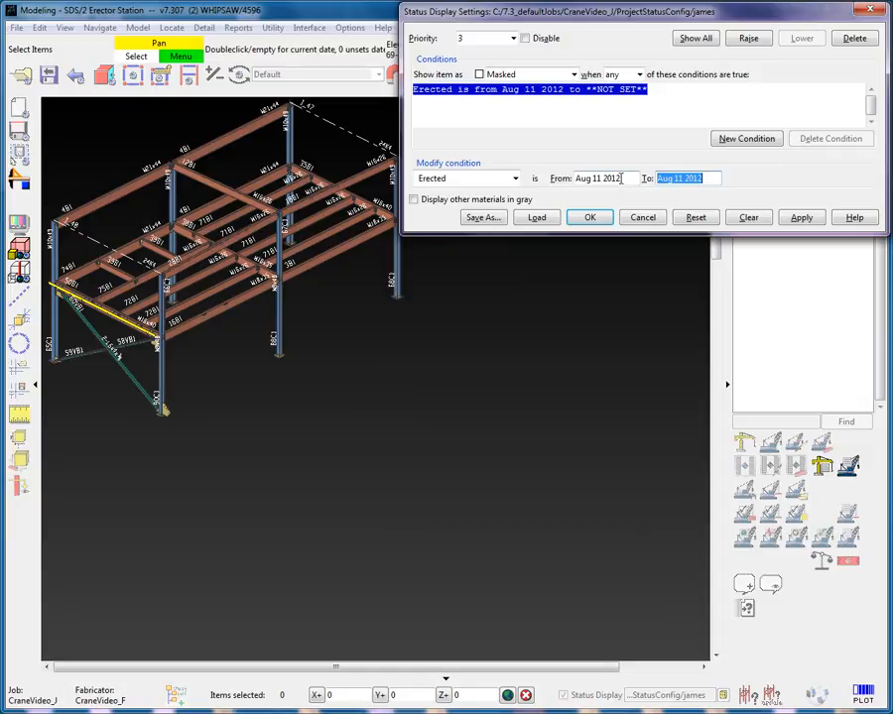
{"action": "type", "text": "0"}
{"action": "key", "text": "Tab"}
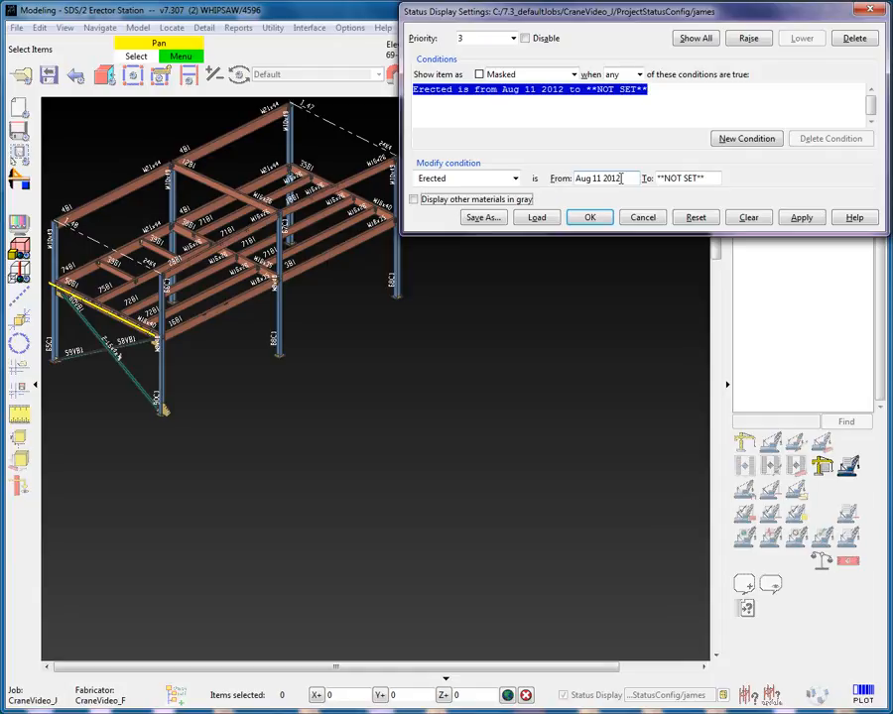
{"action": "double_click", "coordinate": [694, 179]}
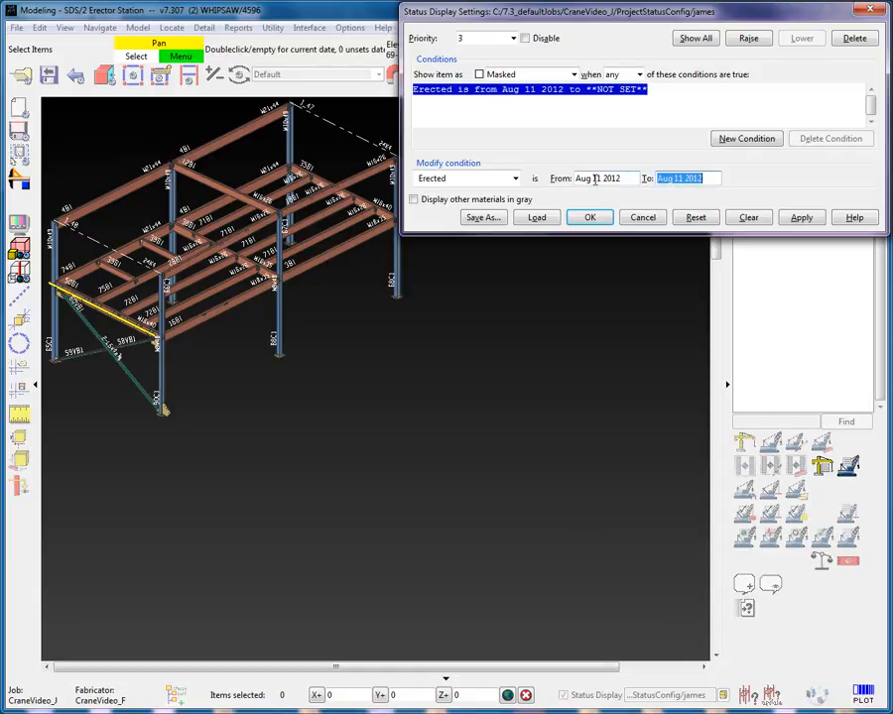
{"action": "left_click", "coordinate": [593, 178]}
{"action": "type", "text": "08-09-12"}
{"action": "left_click", "coordinate": [708, 179]}
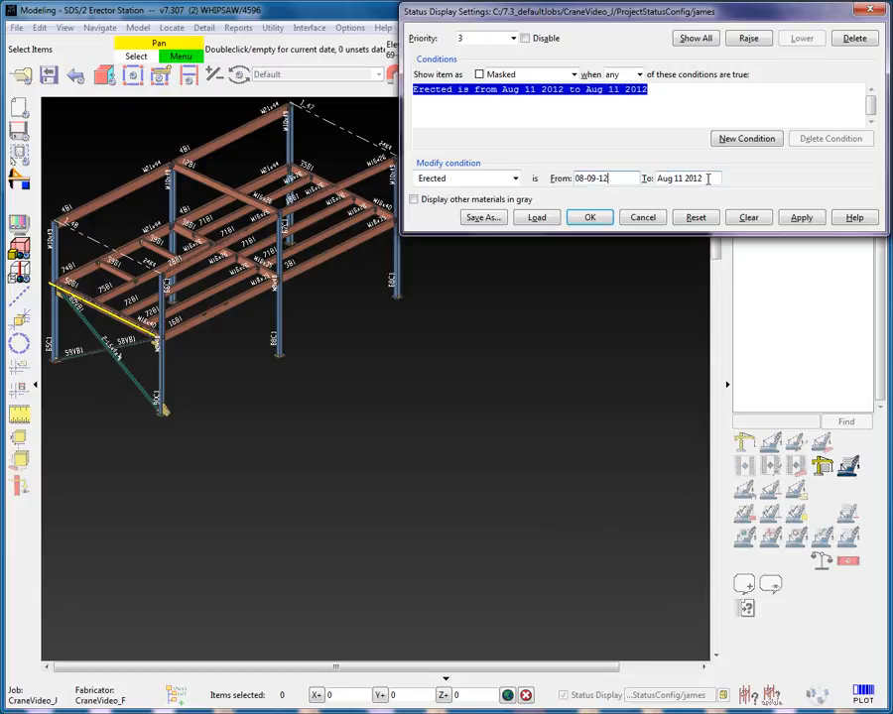
{"action": "left_click", "coordinate": [709, 179]}
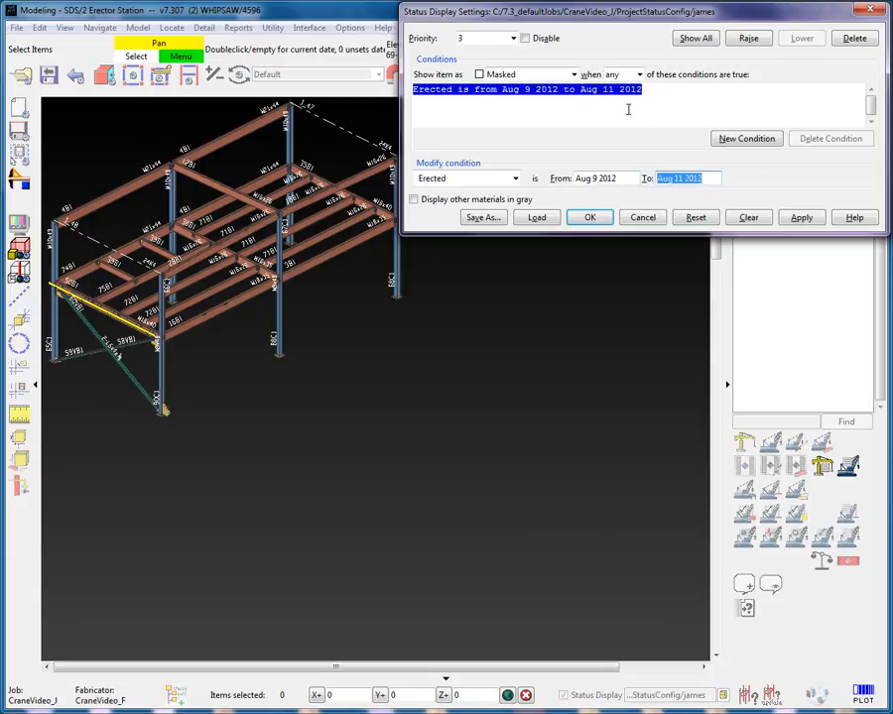
- Show items matching priority 3 as Orange and apply the settings
{"action": "left_click", "coordinate": [573, 74]}
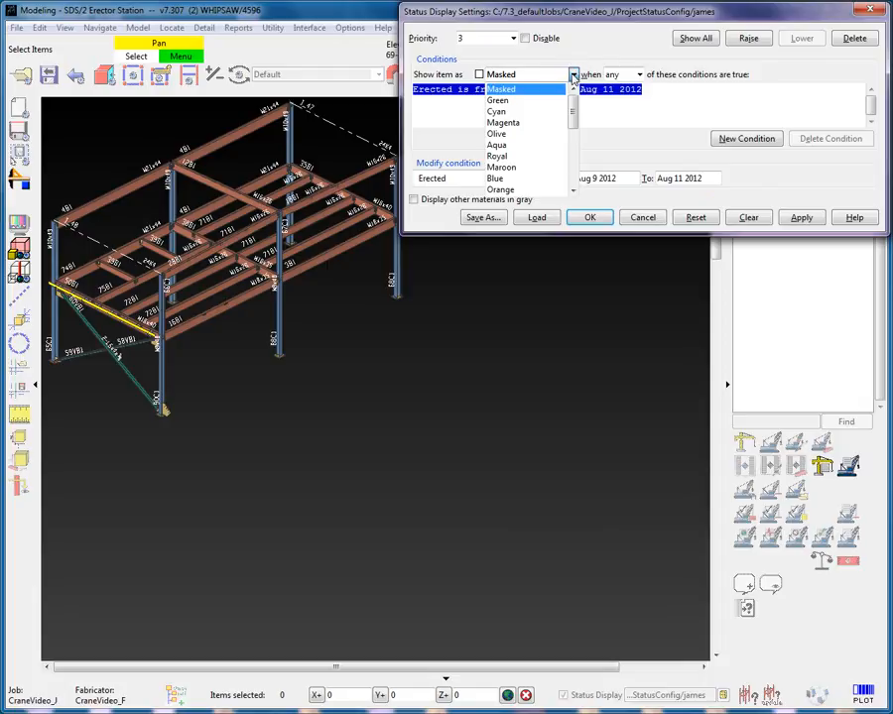
{"action": "left_click", "coordinate": [512, 189]}
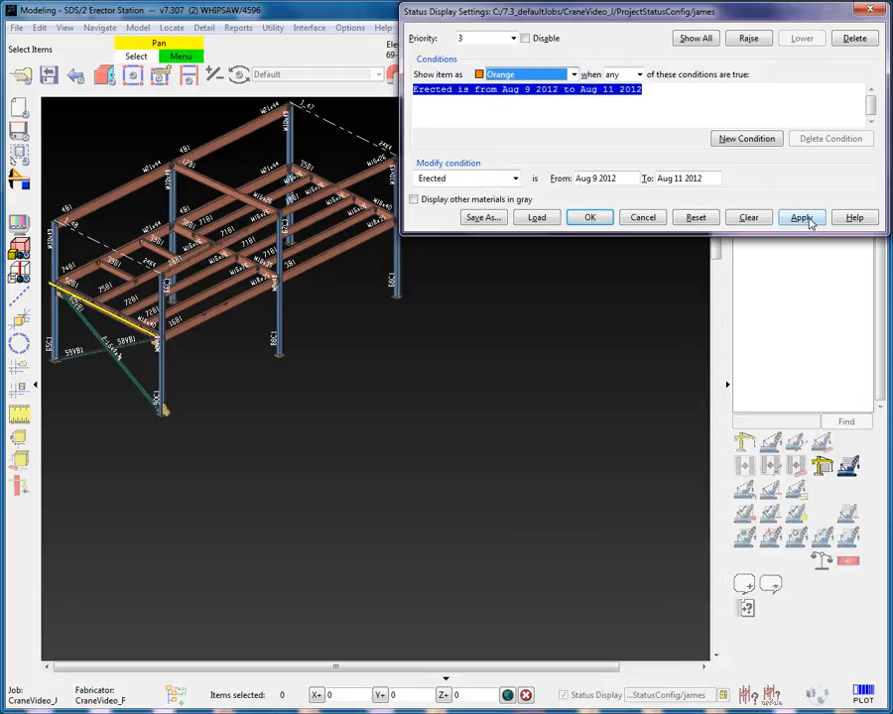
{"action": "left_click", "coordinate": [803, 217]}
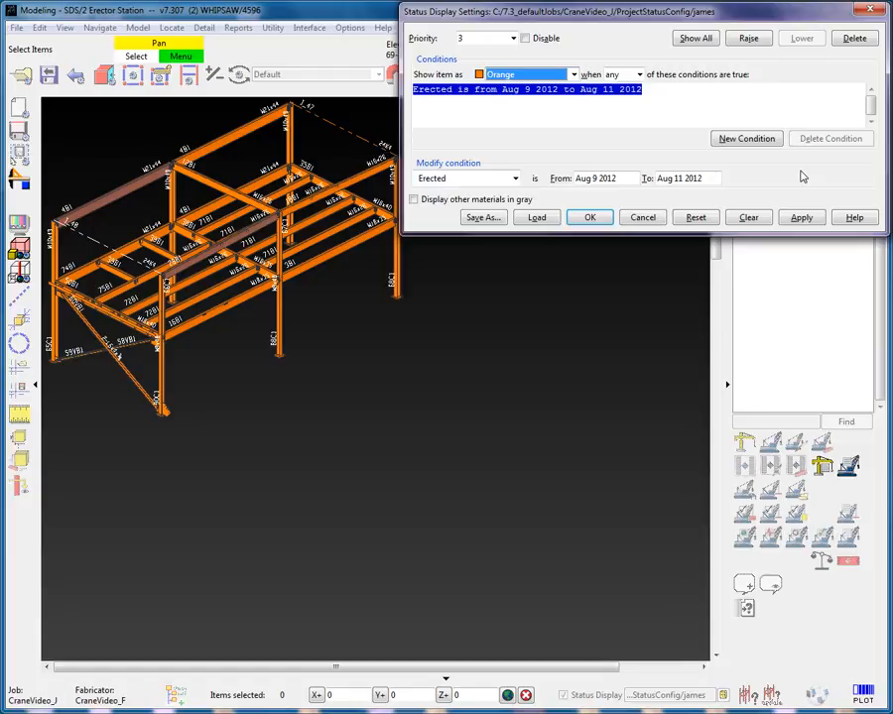
- List all status review criteria, turn on displaying other materials in gray, apply, and close both windows
{"action": "left_click", "coordinate": [693, 39]}
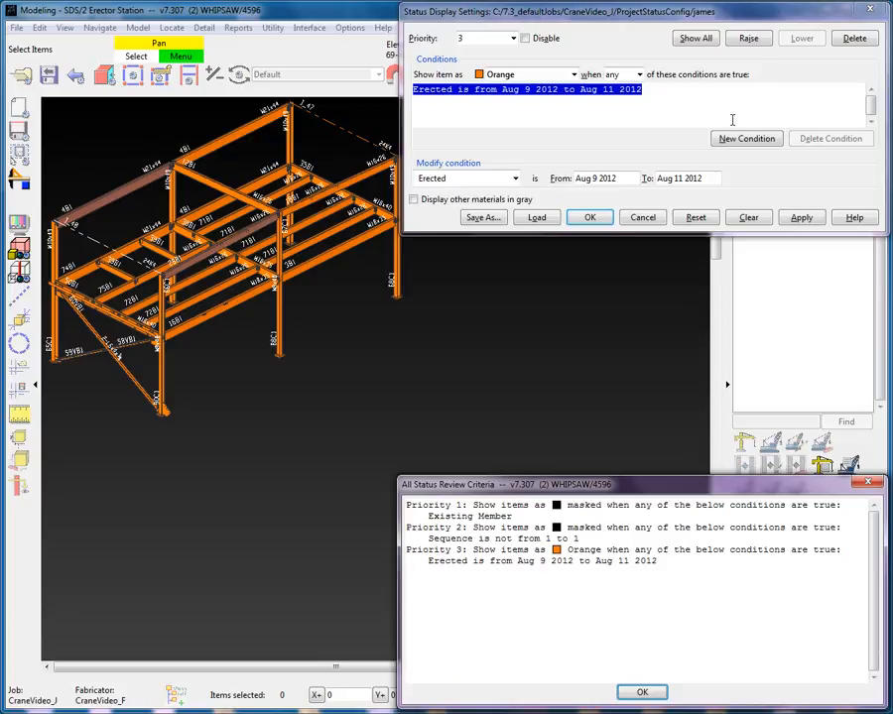
{"action": "left_click", "coordinate": [414, 200]}
{"action": "left_click", "coordinate": [803, 220]}
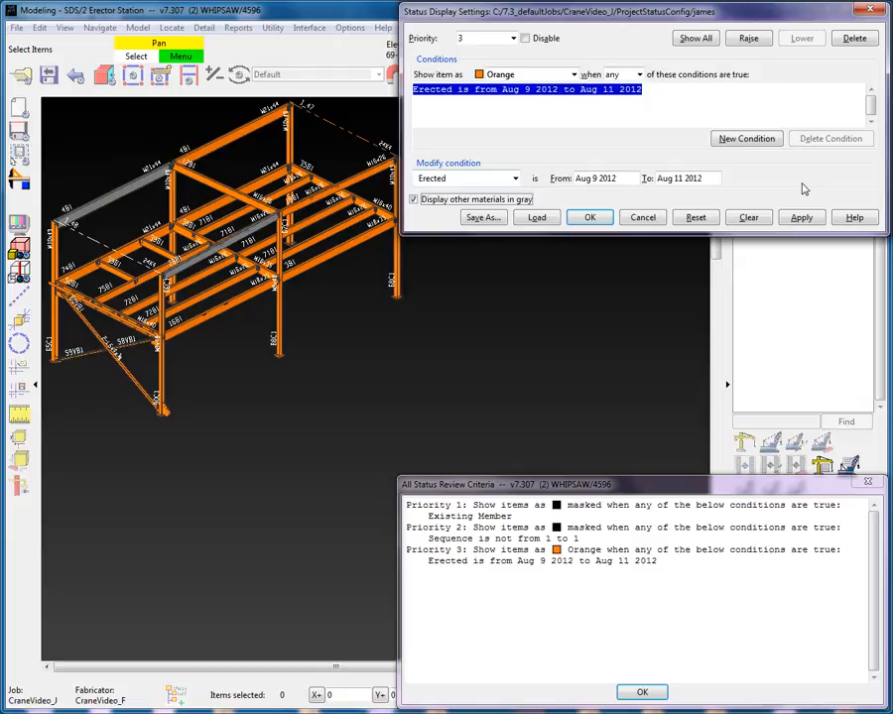
{"action": "left_click", "coordinate": [589, 217]}
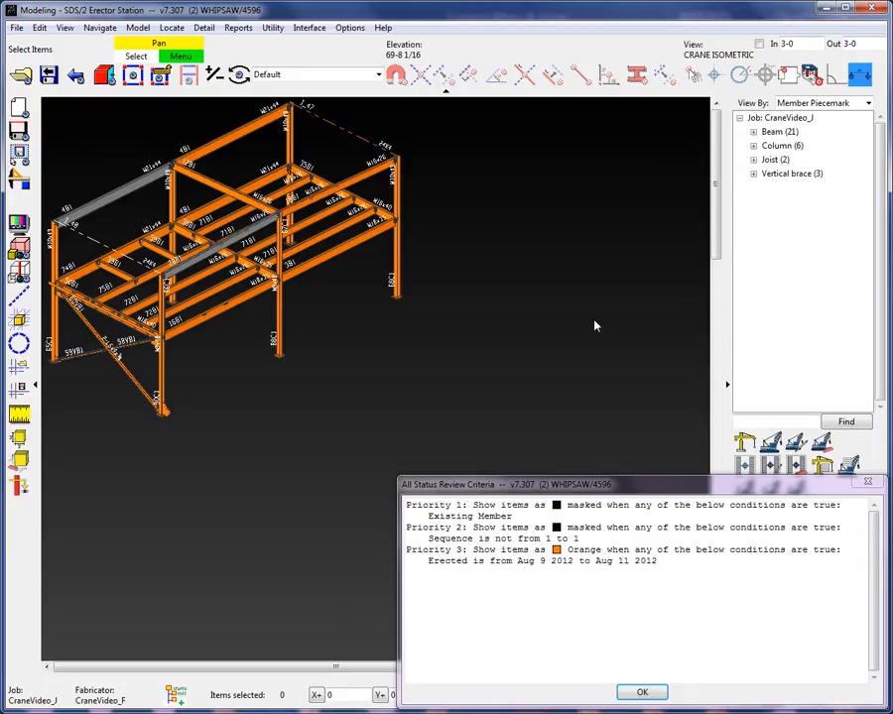
{"action": "left_click", "coordinate": [642, 692]}
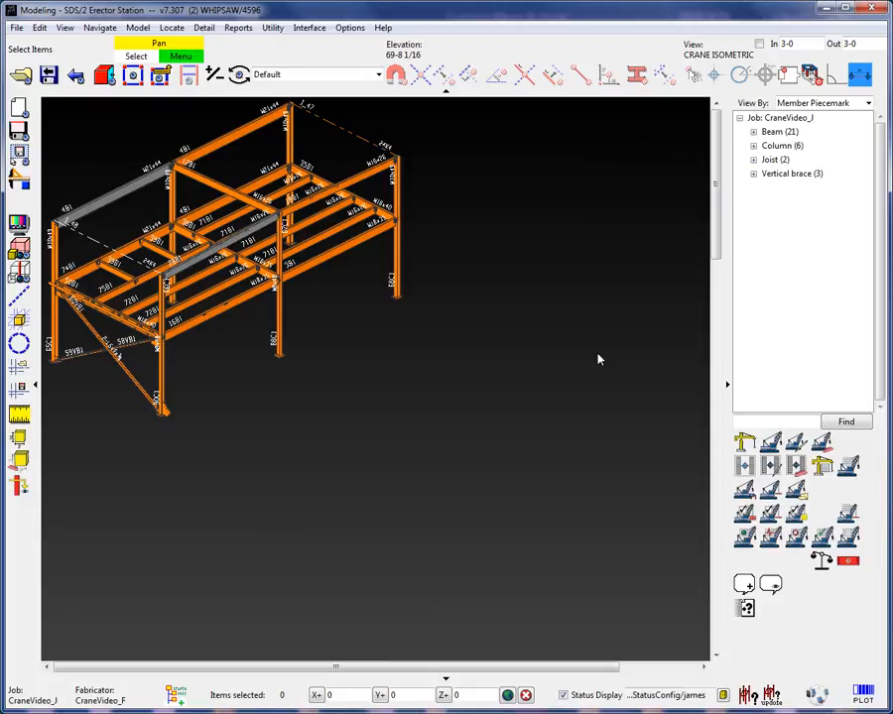
- Toggle the model's display mode and reopen the Status Display settings
{"action": "key", "text": "ctrl+1"}
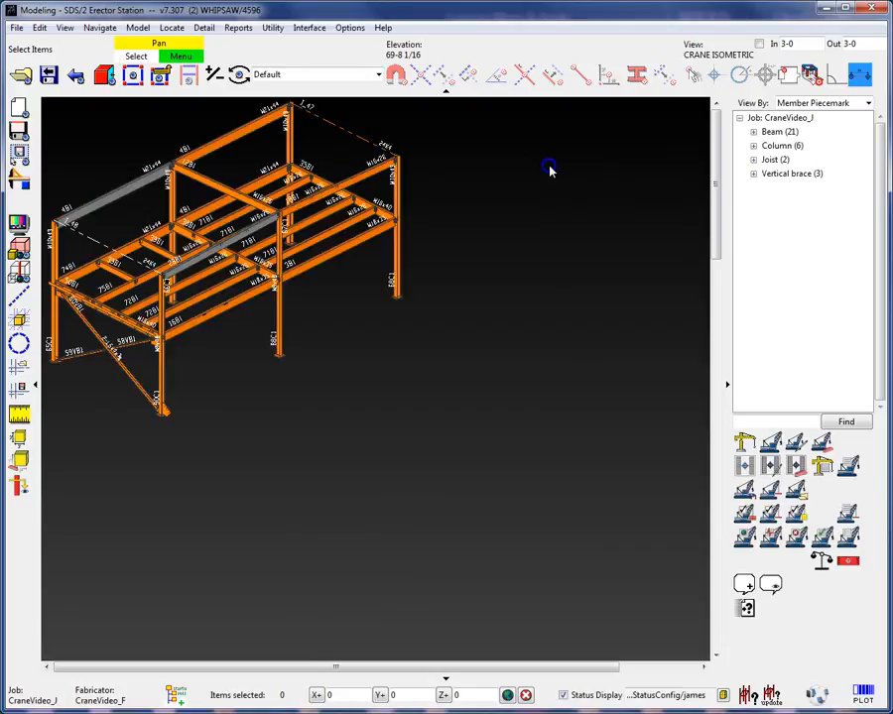
{"action": "right_click", "coordinate": [549, 168]}
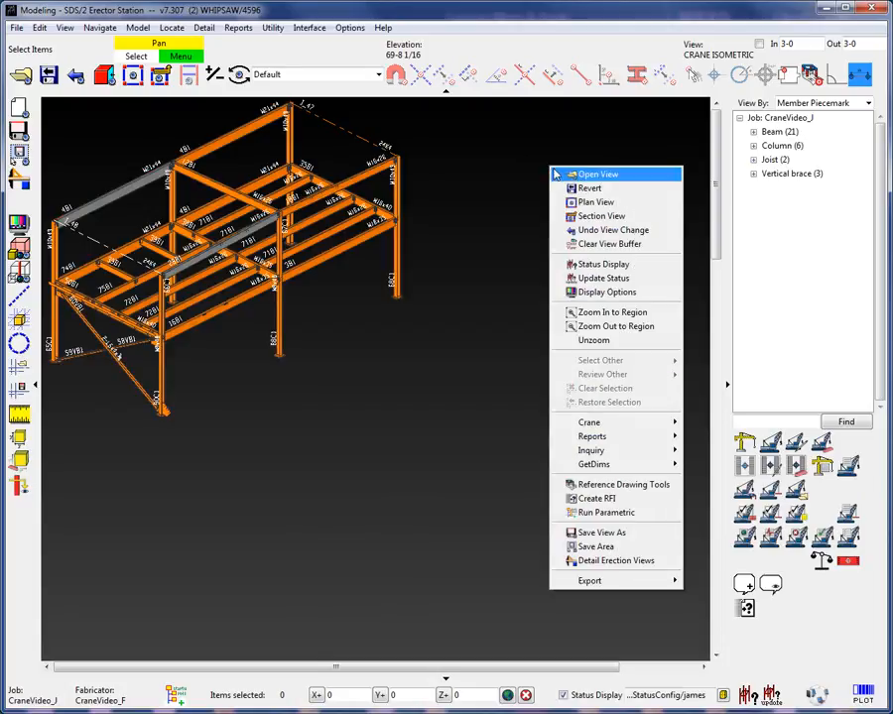
{"action": "left_click", "coordinate": [598, 261]}
- Save the status configuration as james in CraneVideo_J's ProjectStatusConfig folder, replacing the existing file
{"action": "left_click", "coordinate": [479, 218]}
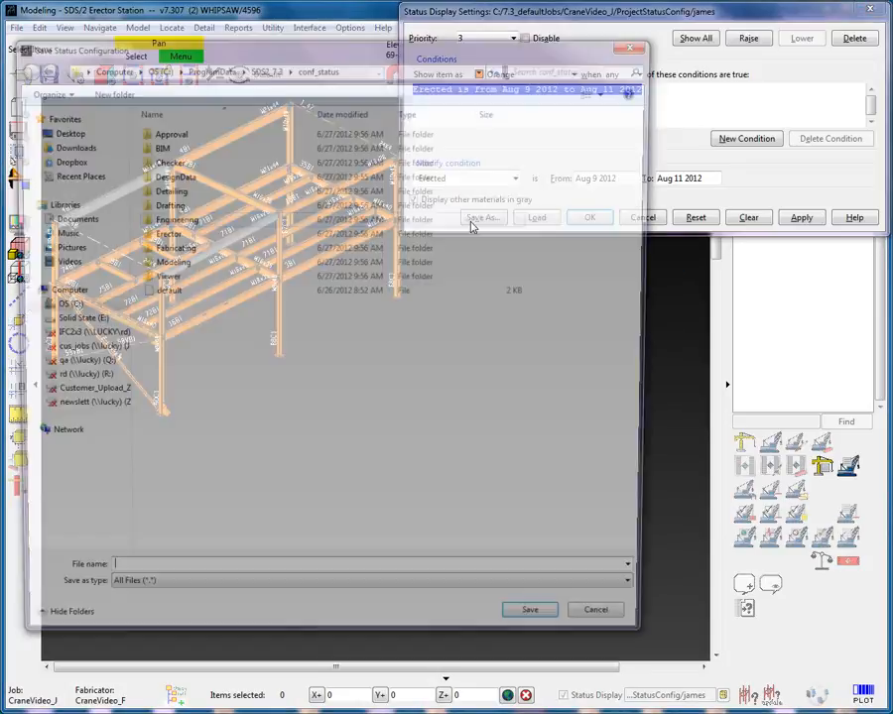
{"action": "left_click", "coordinate": [57, 306]}
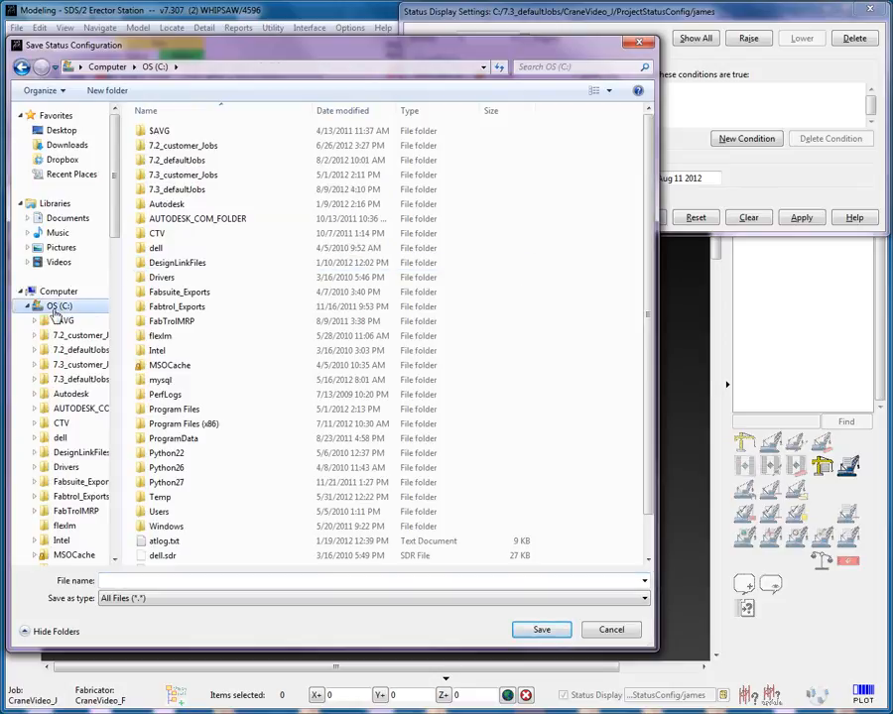
{"action": "left_click", "coordinate": [179, 190]}
{"action": "double_click", "coordinate": [181, 192]}
{"action": "double_click", "coordinate": [183, 190]}
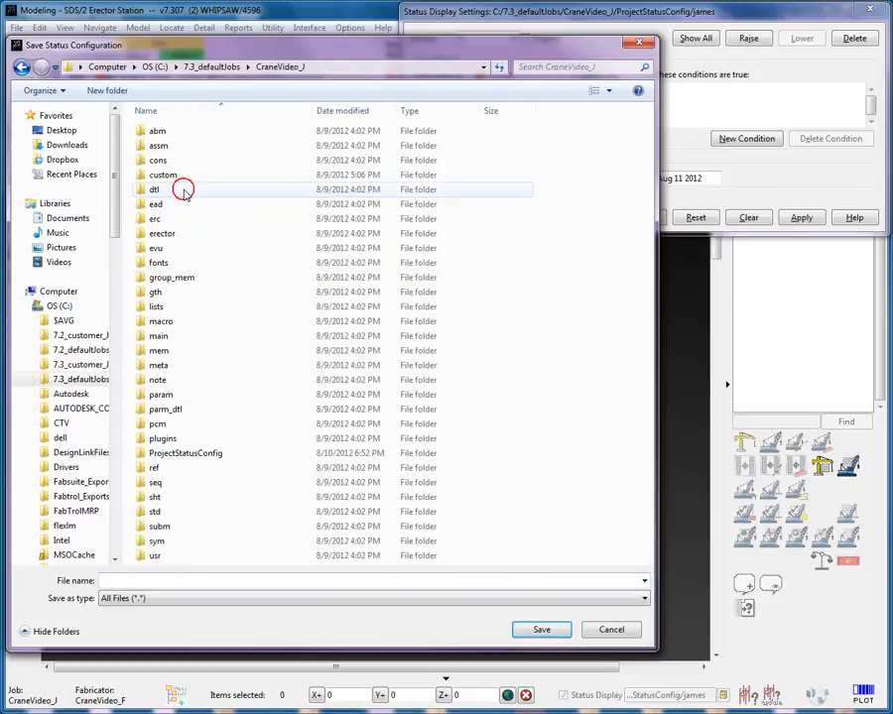
{"action": "double_click", "coordinate": [185, 454]}
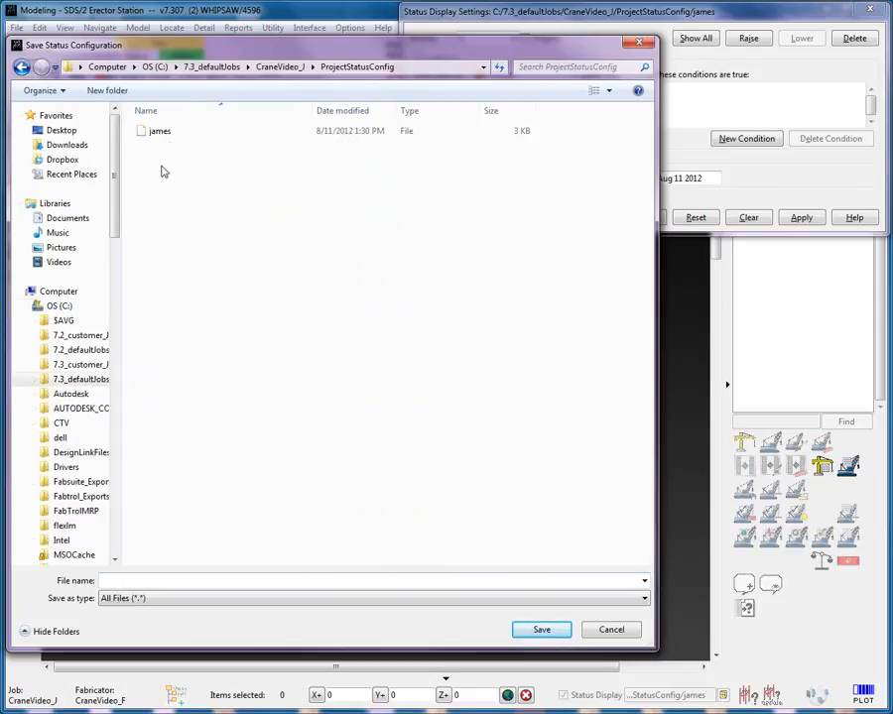
{"action": "left_click", "coordinate": [163, 129]}
{"action": "left_click", "coordinate": [538, 627]}
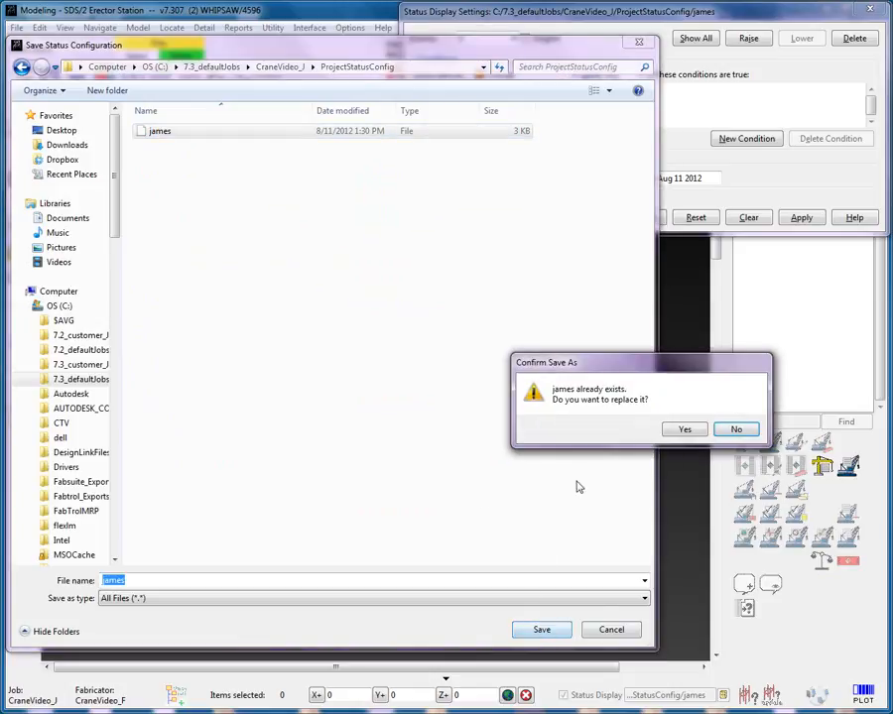
{"action": "left_click", "coordinate": [683, 427]}
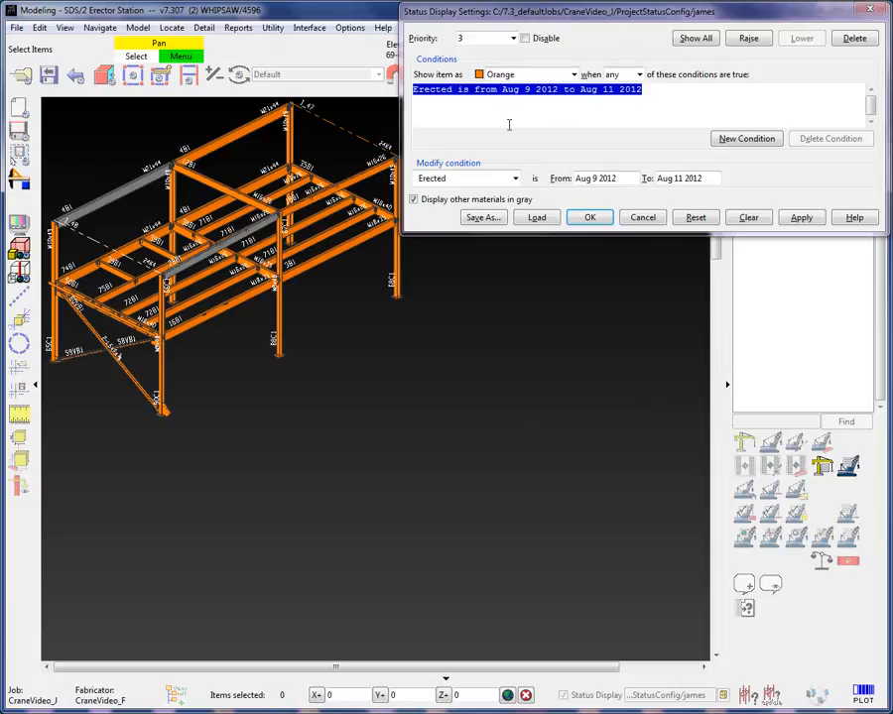
- Switch to priority 2 and disable it
{"action": "left_click", "coordinate": [515, 37]}
{"action": "left_click", "coordinate": [474, 71]}
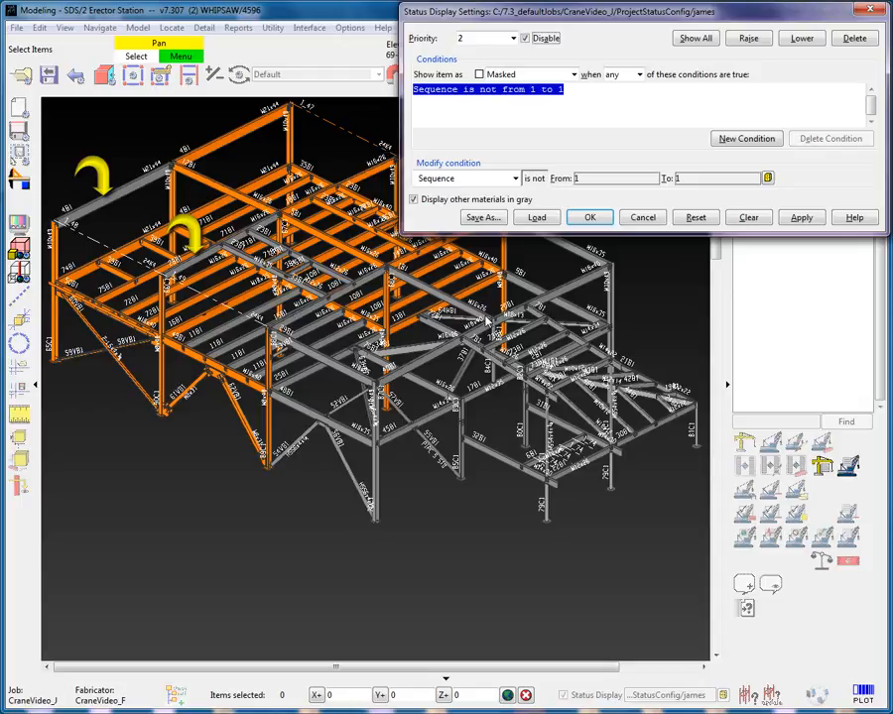
- Return to priority 3 and add a new condition to it
{"action": "left_click", "coordinate": [513, 38]}
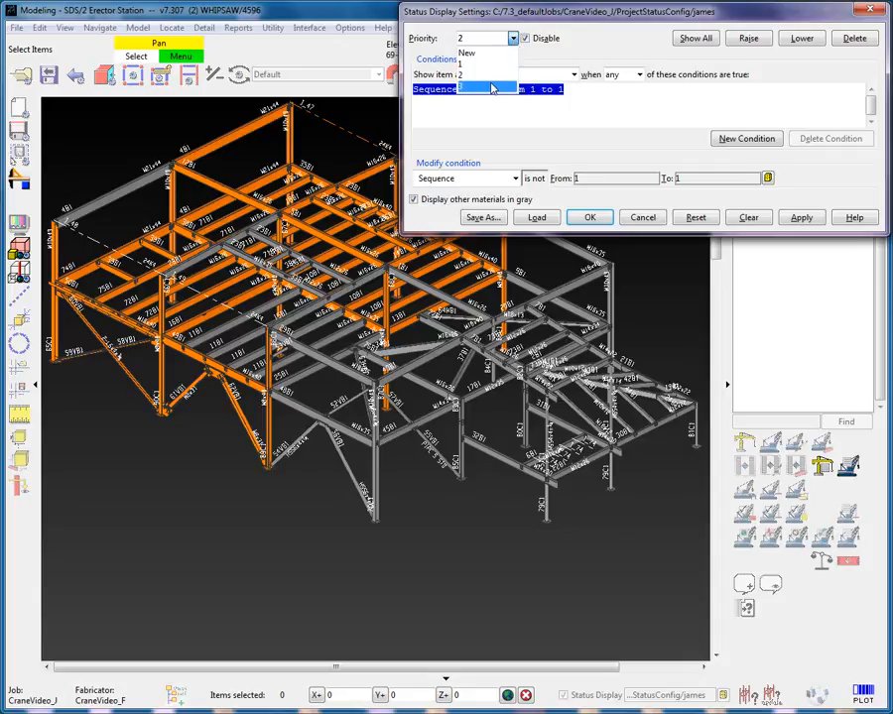
{"action": "left_click", "coordinate": [493, 87]}
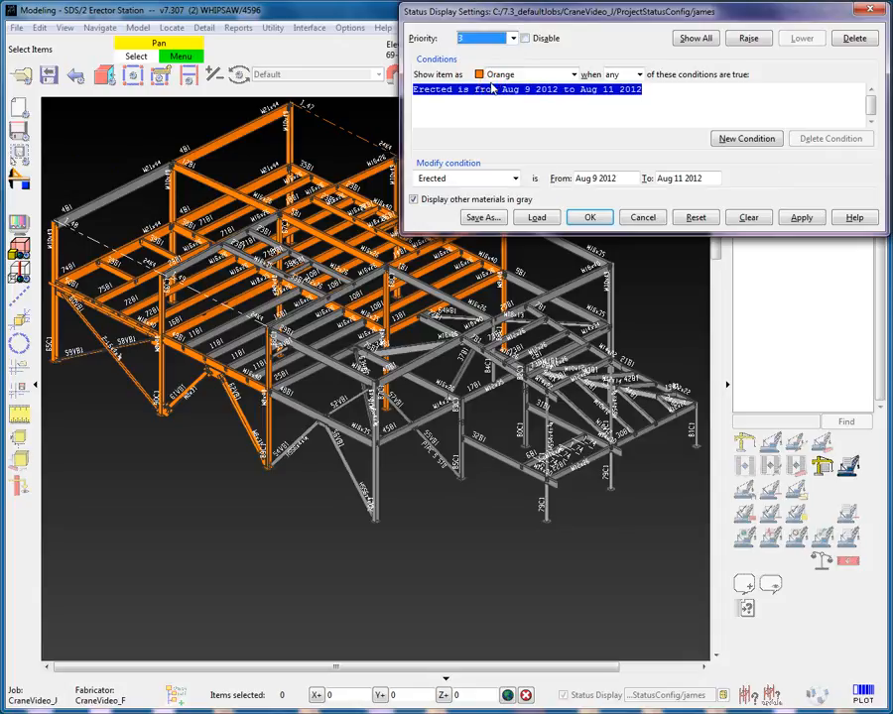
{"action": "left_click", "coordinate": [734, 140]}
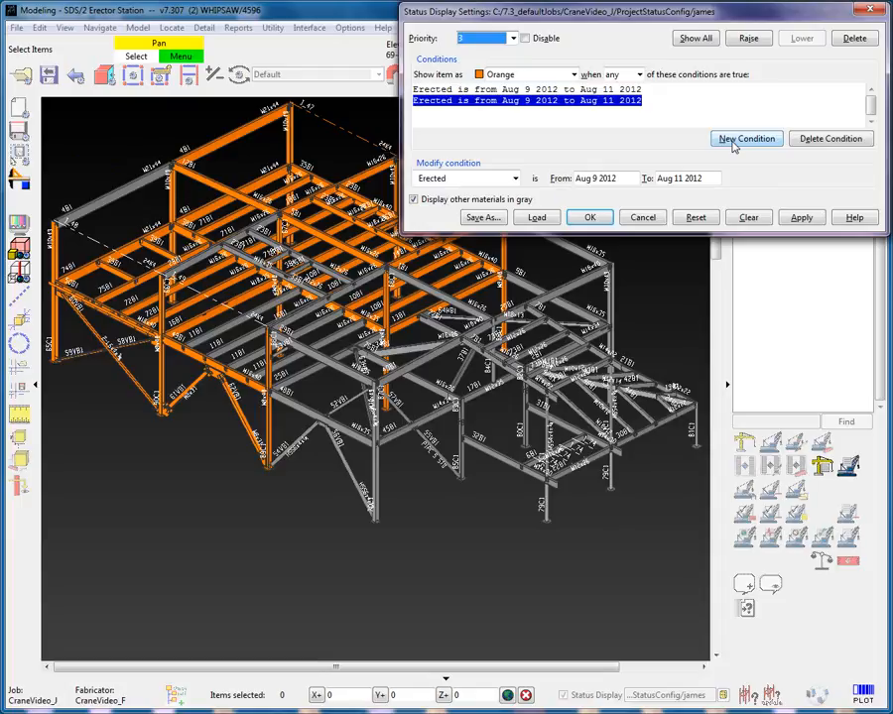
- Set the new condition to Sequence from 1 to 1 and apply
{"action": "left_click", "coordinate": [515, 180]}
{"action": "mouse_move", "coordinate": [474, 196]}
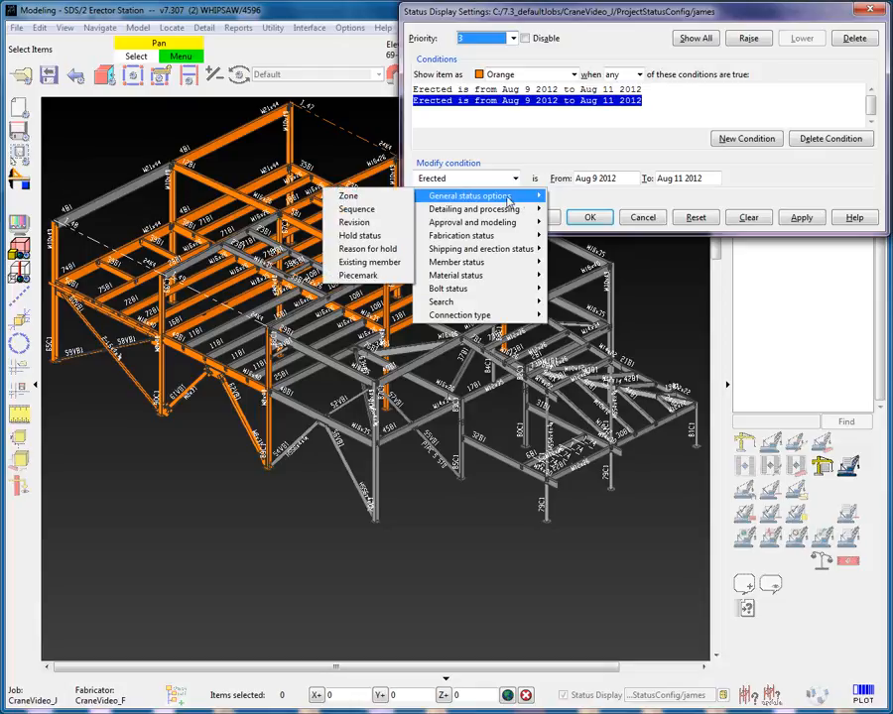
{"action": "left_click", "coordinate": [393, 211]}
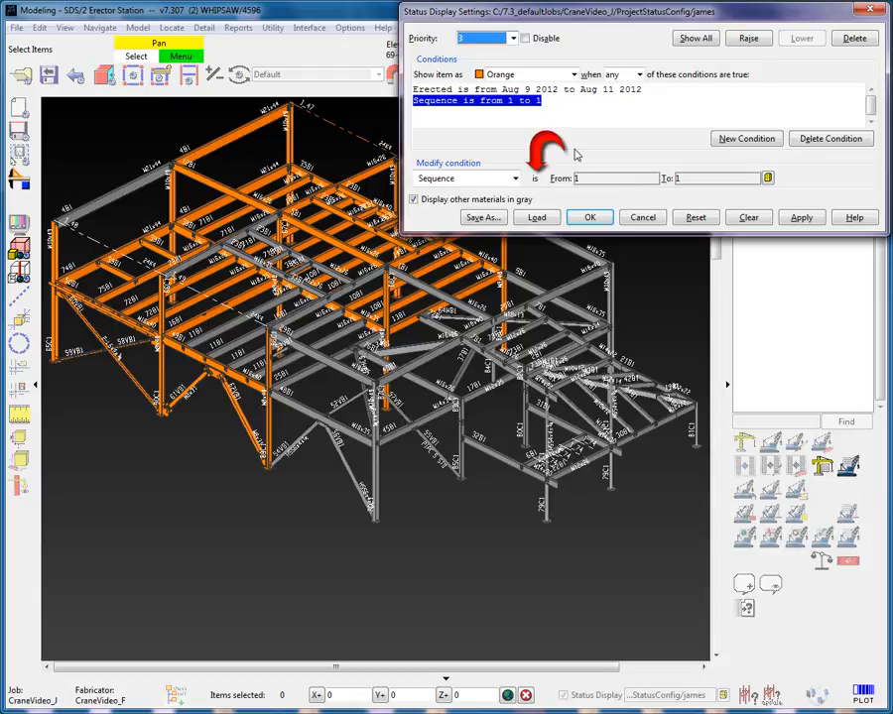
{"action": "left_click", "coordinate": [802, 219]}
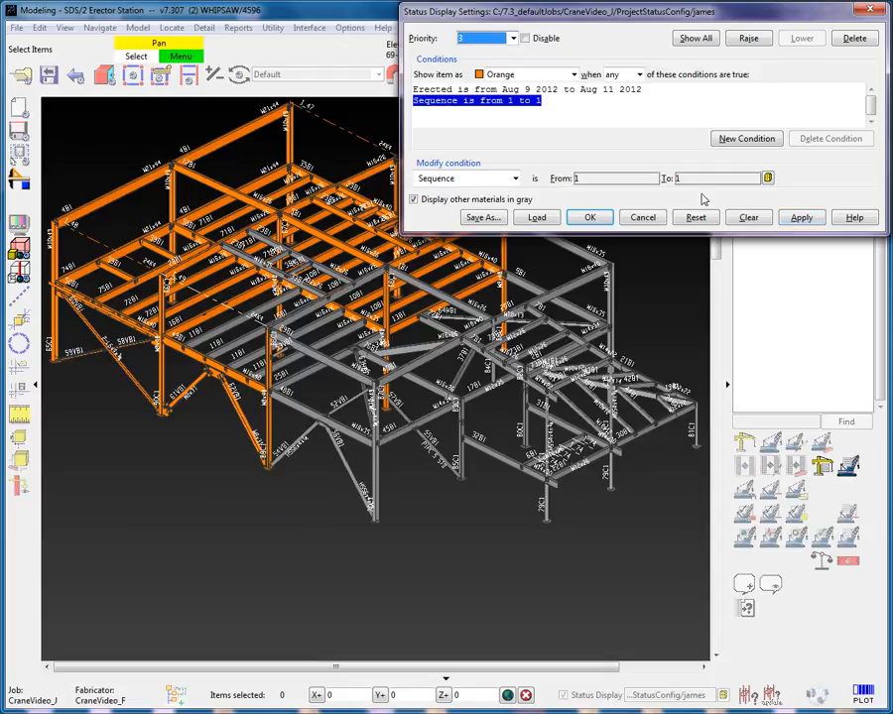
- Require all of priority 3's conditions to be true and apply the settings
{"action": "left_click", "coordinate": [639, 75]}
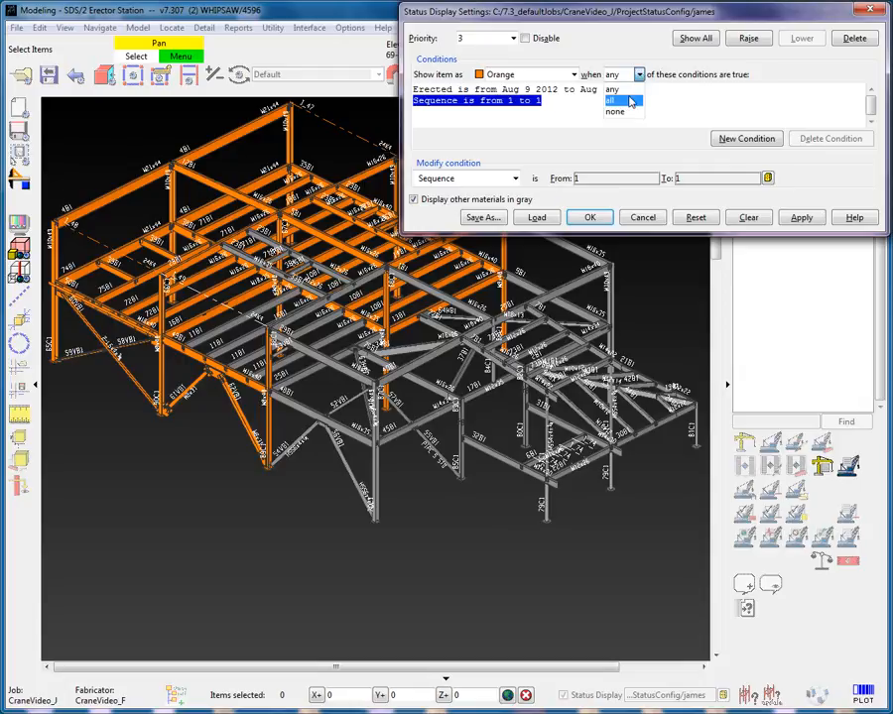
{"action": "left_click", "coordinate": [617, 100]}
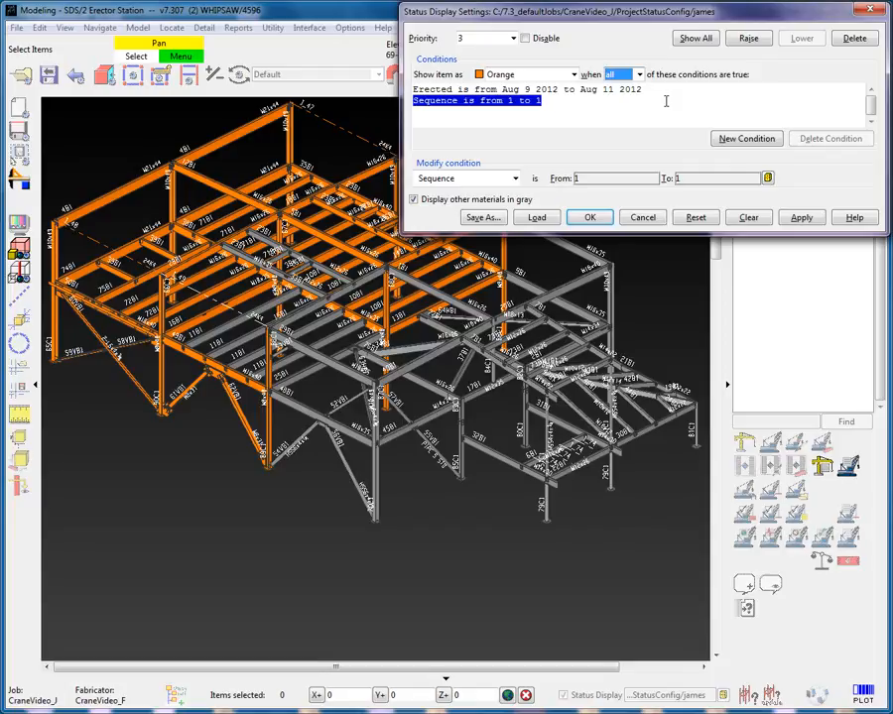
{"action": "left_click", "coordinate": [801, 218]}
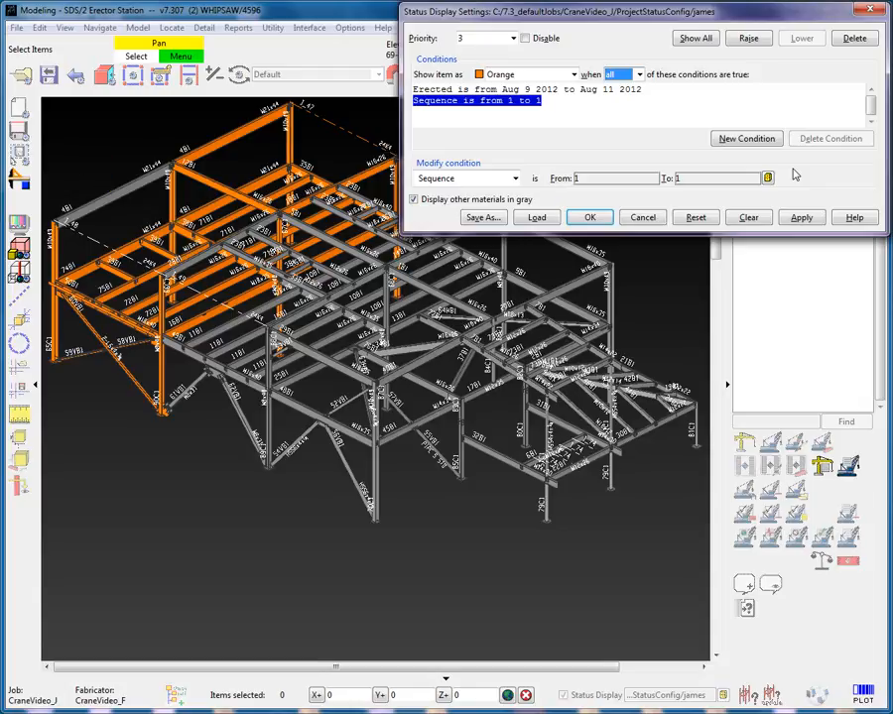
- Set priority 3 to apply when none of its conditions are true, and apply the settings
{"action": "left_click", "coordinate": [639, 74]}
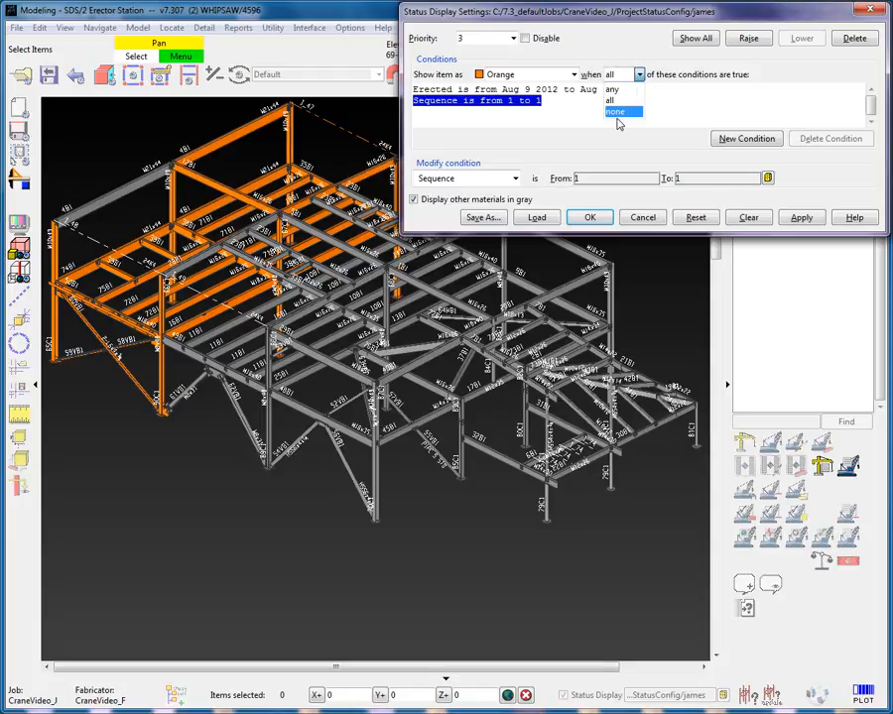
{"action": "left_click", "coordinate": [615, 112]}
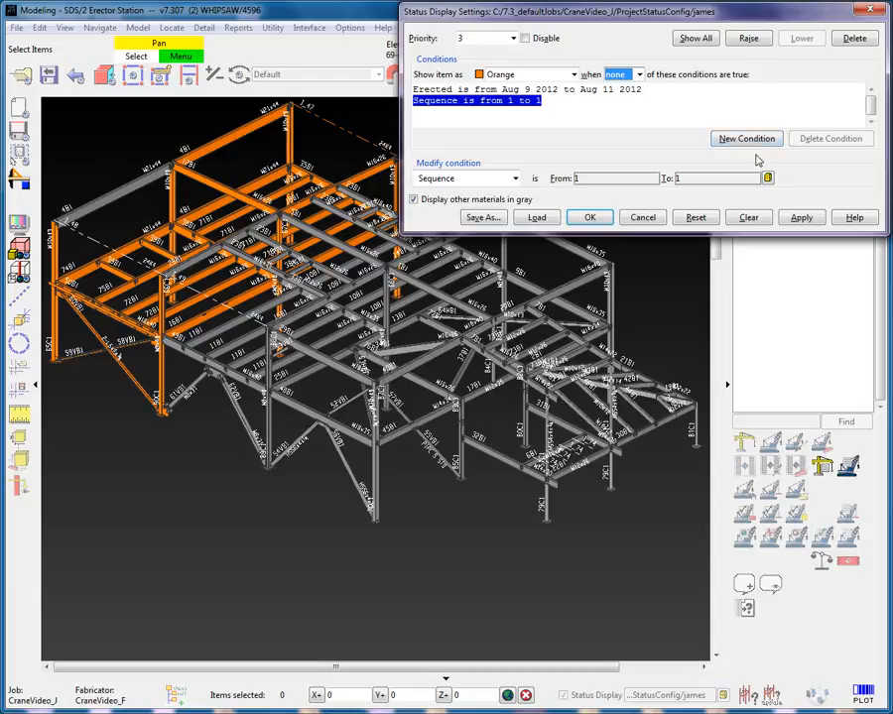
{"action": "left_click", "coordinate": [802, 217]}
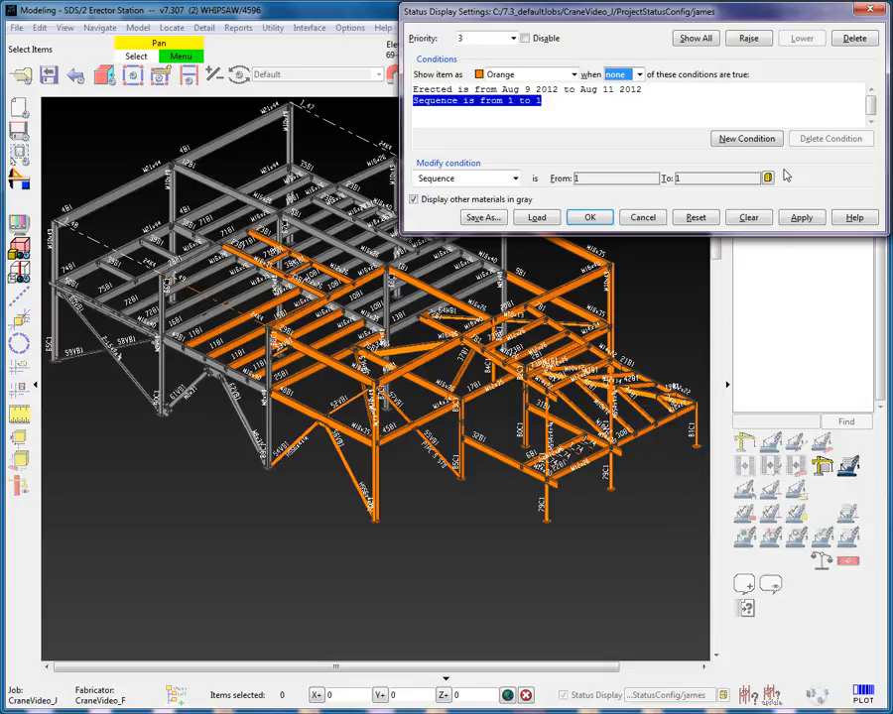
- Set priority 3 back to any of its conditions, select priority 2 and apply the settings
{"action": "left_click", "coordinate": [640, 75]}
{"action": "left_click", "coordinate": [635, 90]}
{"action": "left_click", "coordinate": [512, 37]}
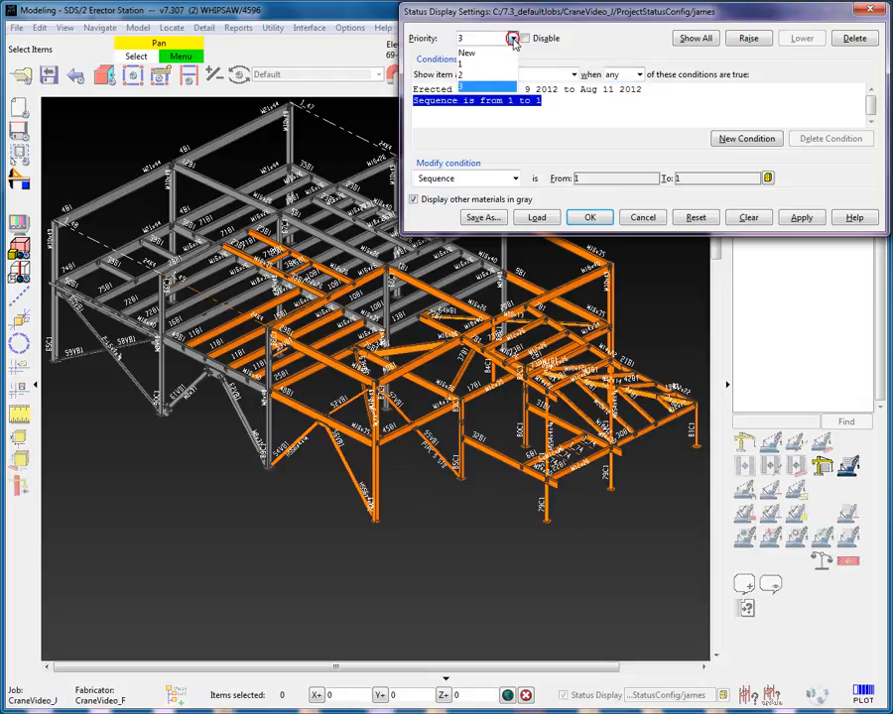
{"action": "left_click", "coordinate": [501, 76]}
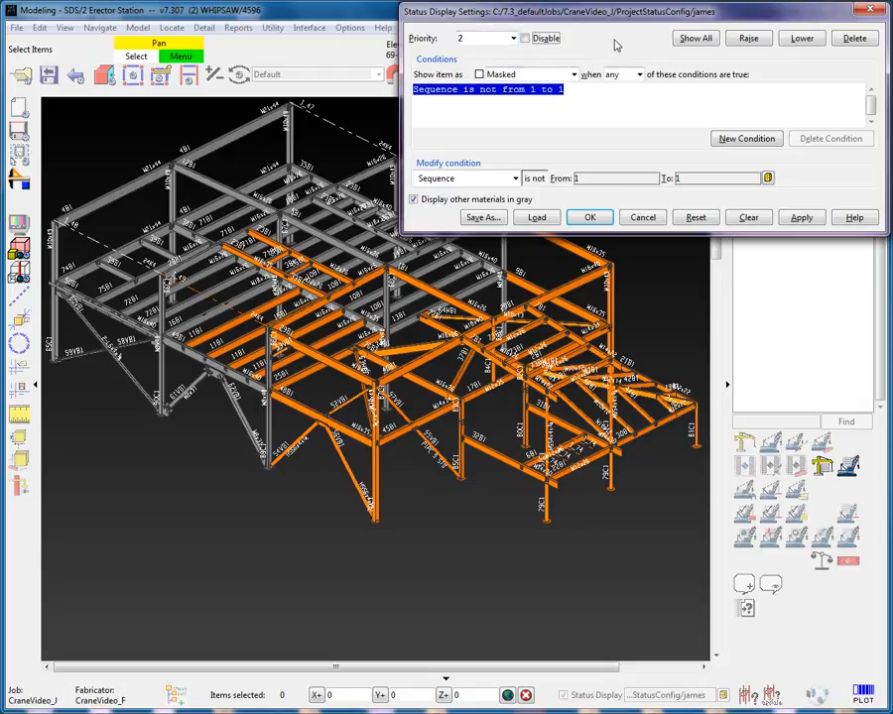
{"action": "left_click", "coordinate": [803, 212]}
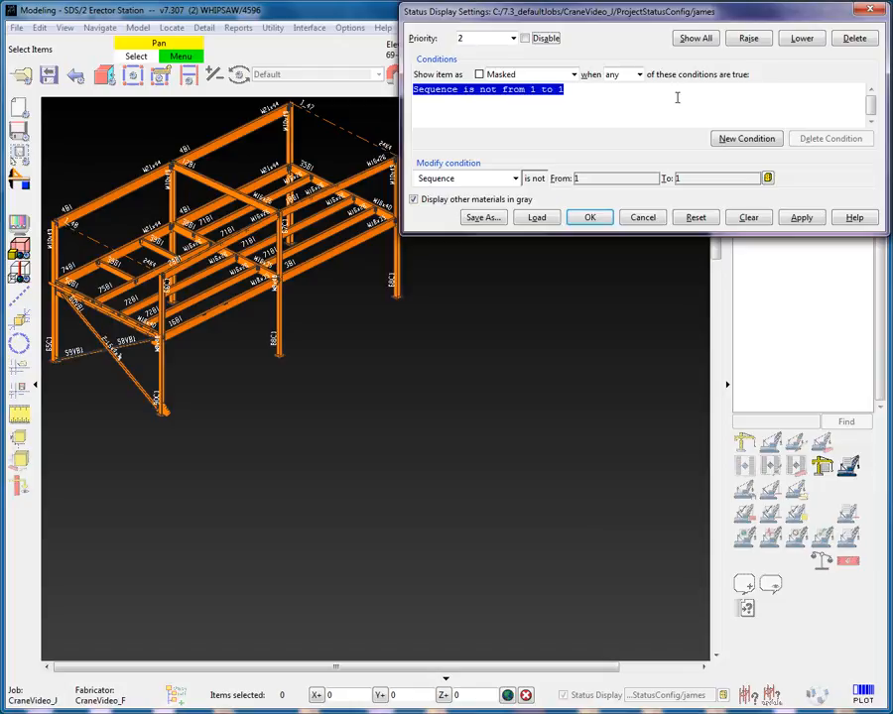
- Lower the masked sequence priority below the orange erected priority and apply the settings
{"action": "left_click", "coordinate": [801, 37]}
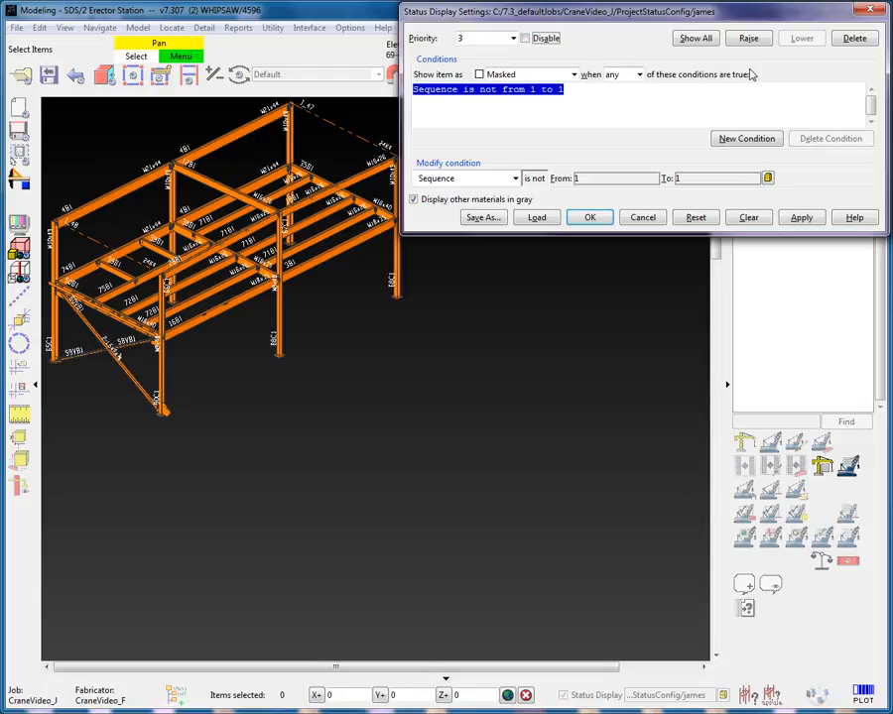
{"action": "left_click", "coordinate": [512, 38]}
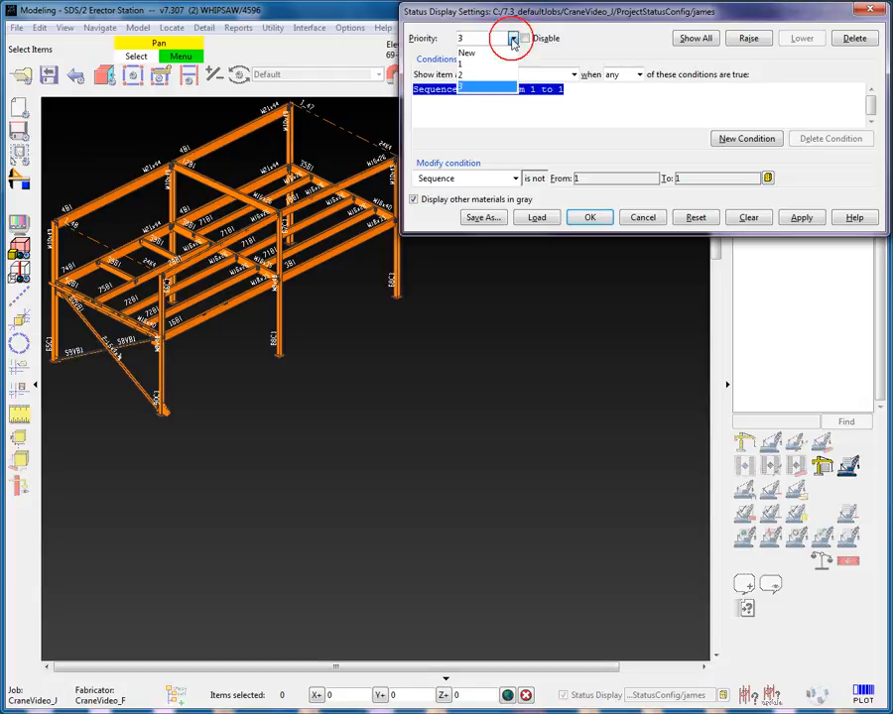
{"action": "left_click", "coordinate": [485, 74]}
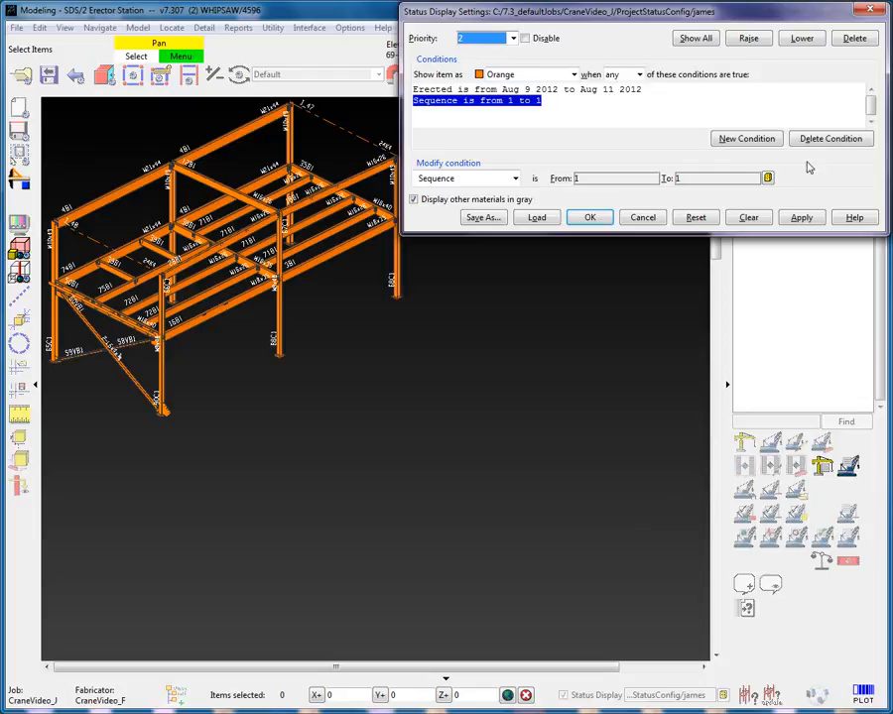
{"action": "left_click", "coordinate": [806, 218]}
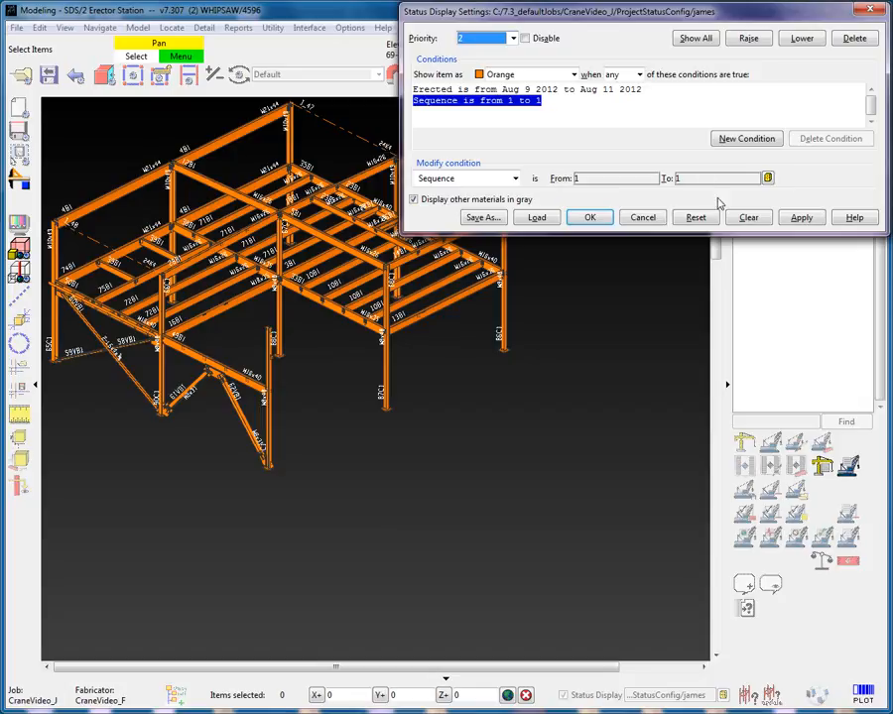
- Clear all status display priorities and close the status display settings
{"action": "left_click", "coordinate": [748, 218]}
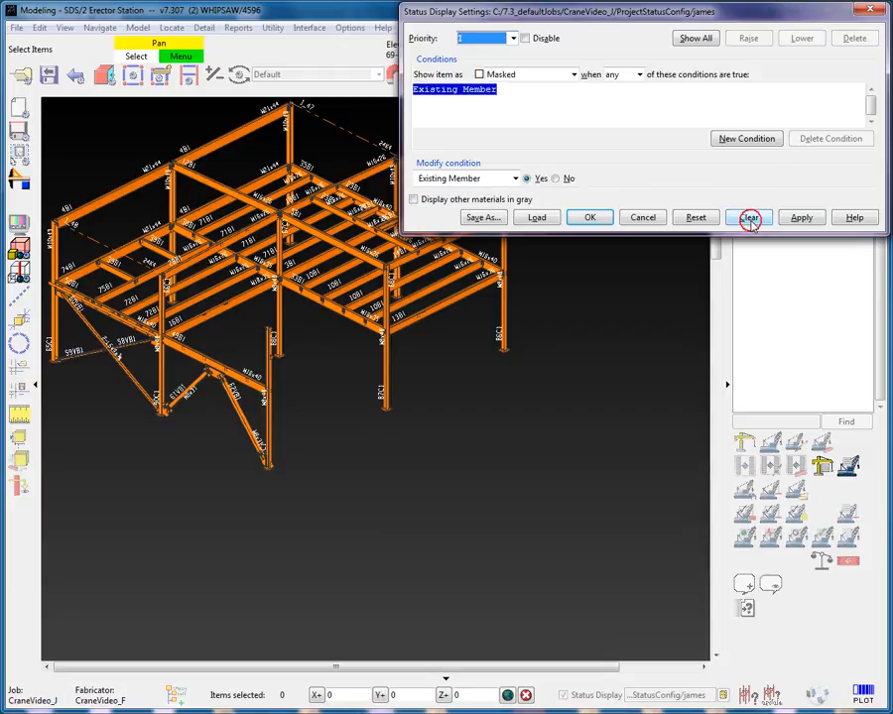
{"action": "left_click", "coordinate": [512, 38]}
{"action": "left_click", "coordinate": [608, 161]}
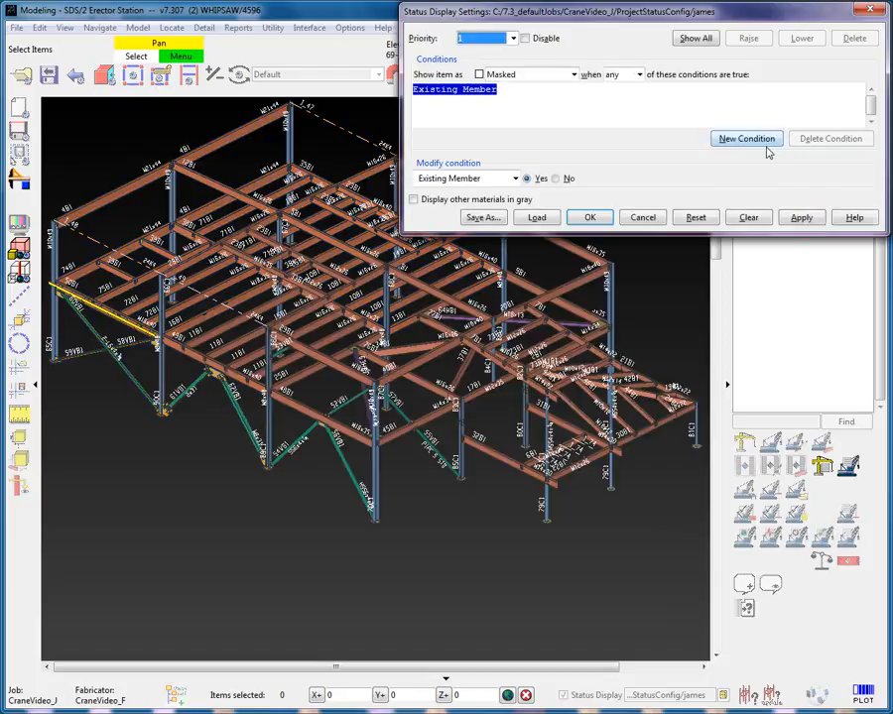
{"action": "left_click", "coordinate": [589, 218]}
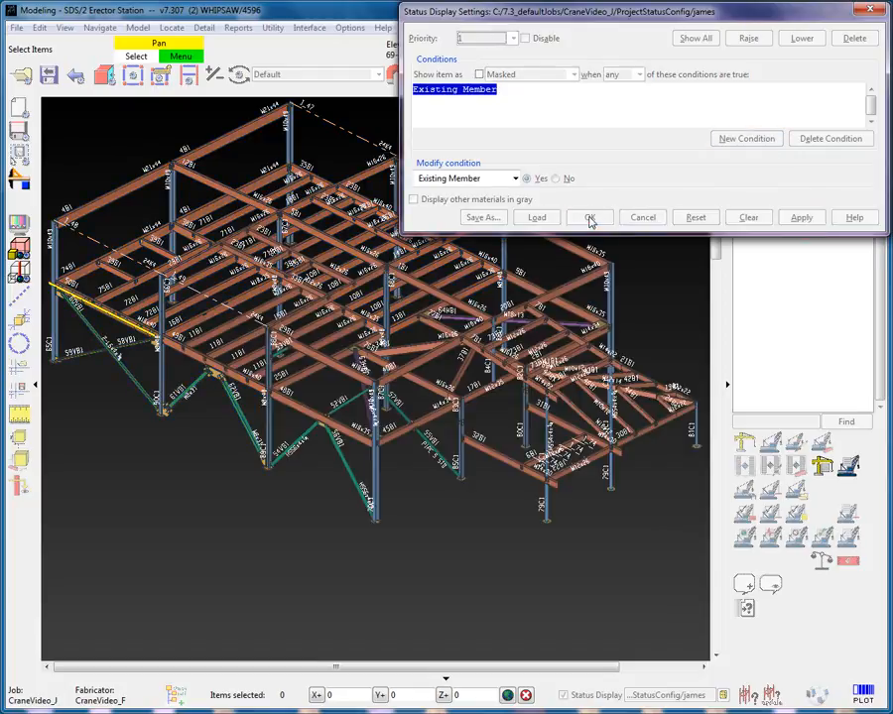
- Inspect a beam's Erector custom properties in its member review, then close both dialogs without changes
{"action": "double_click", "coordinate": [300, 408]}
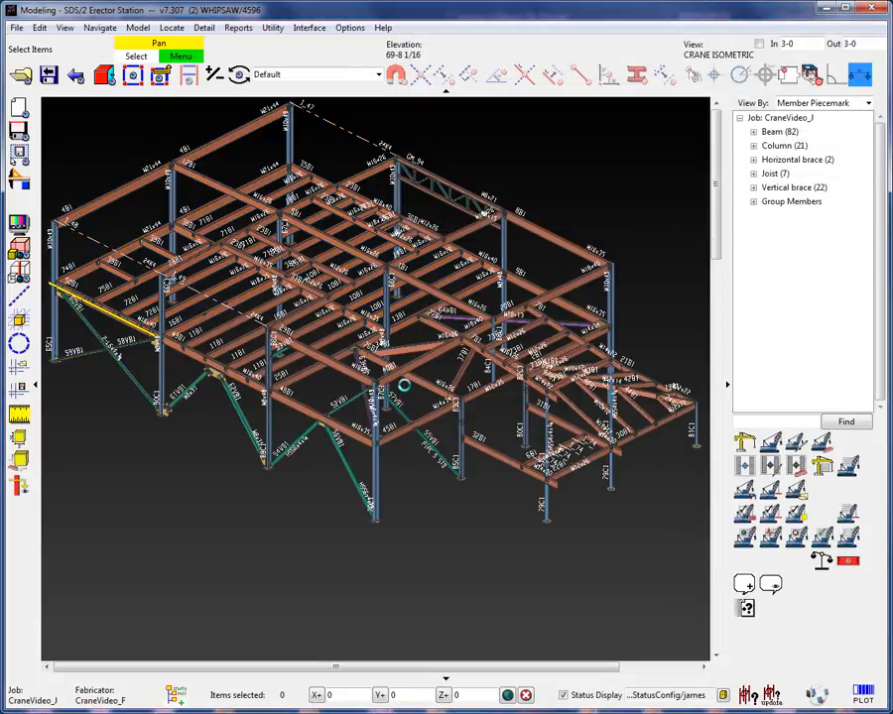
{"action": "left_click", "coordinate": [440, 358]}
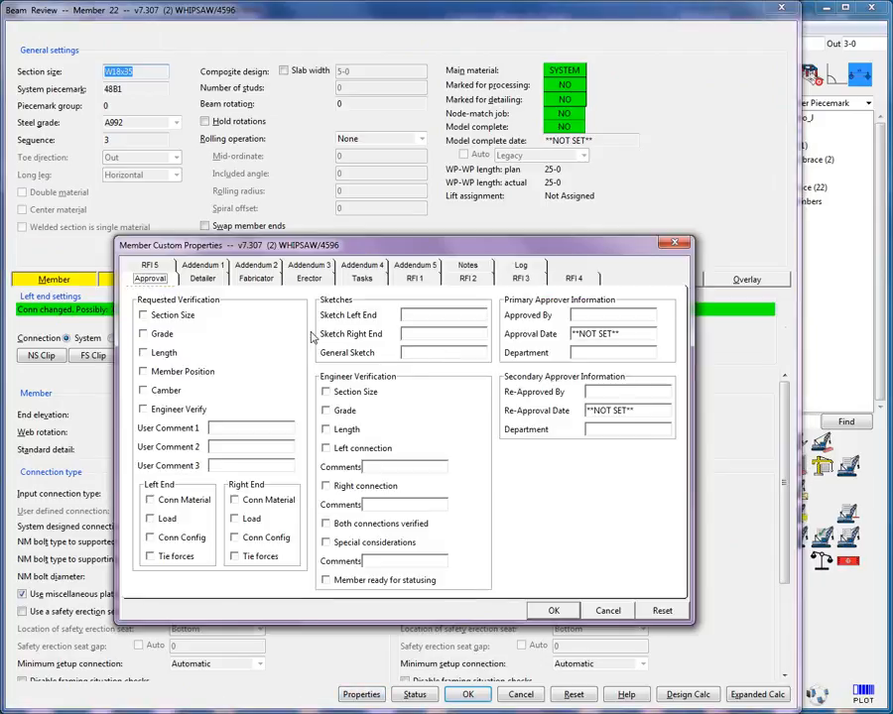
{"action": "left_click", "coordinate": [308, 277]}
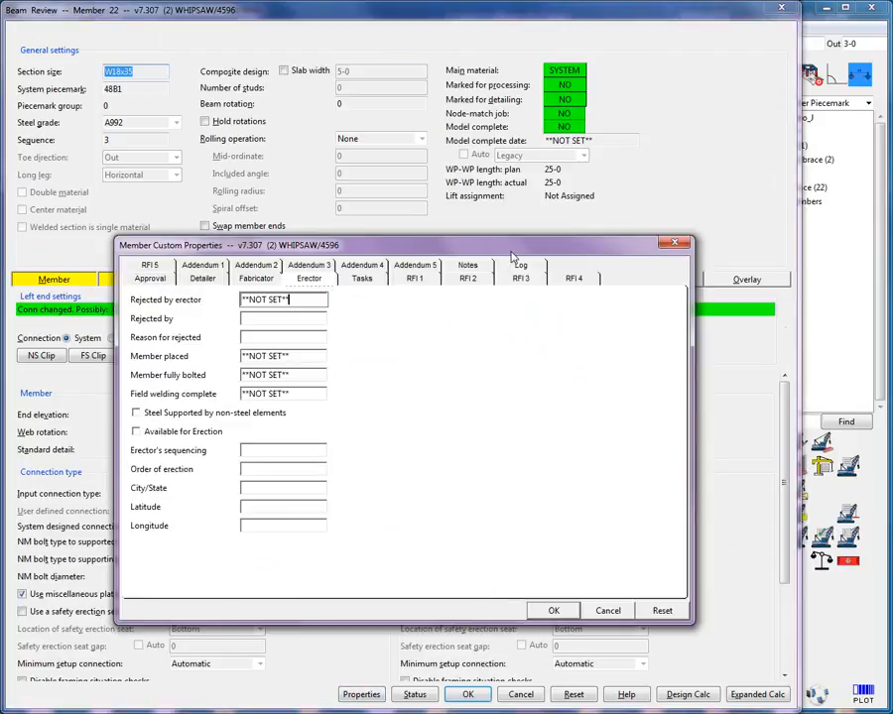
{"action": "key", "text": "Tab"}
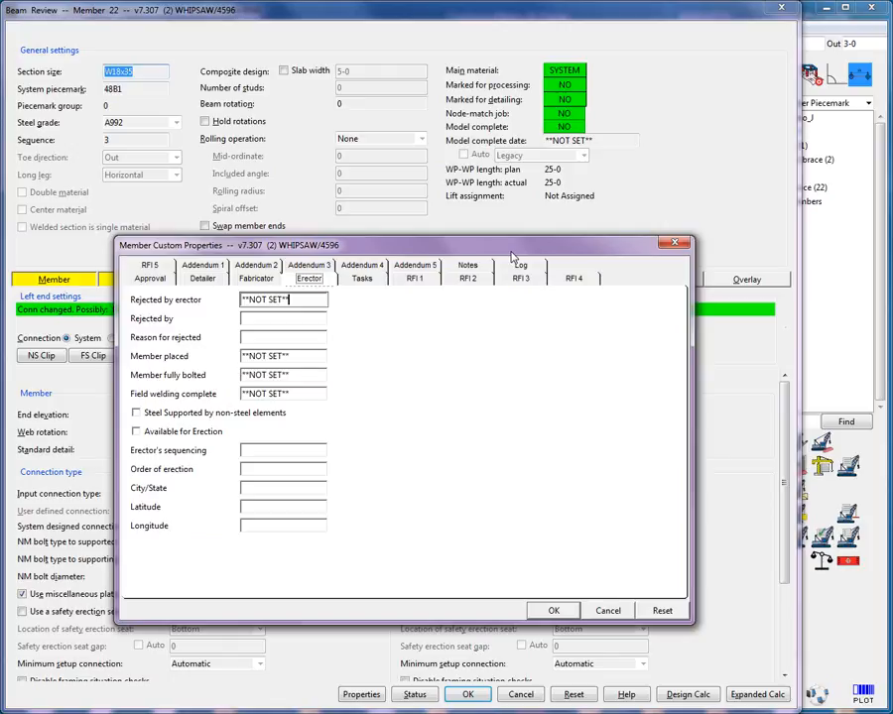
{"action": "left_click", "coordinate": [561, 610]}
{"action": "left_click", "coordinate": [472, 694]}
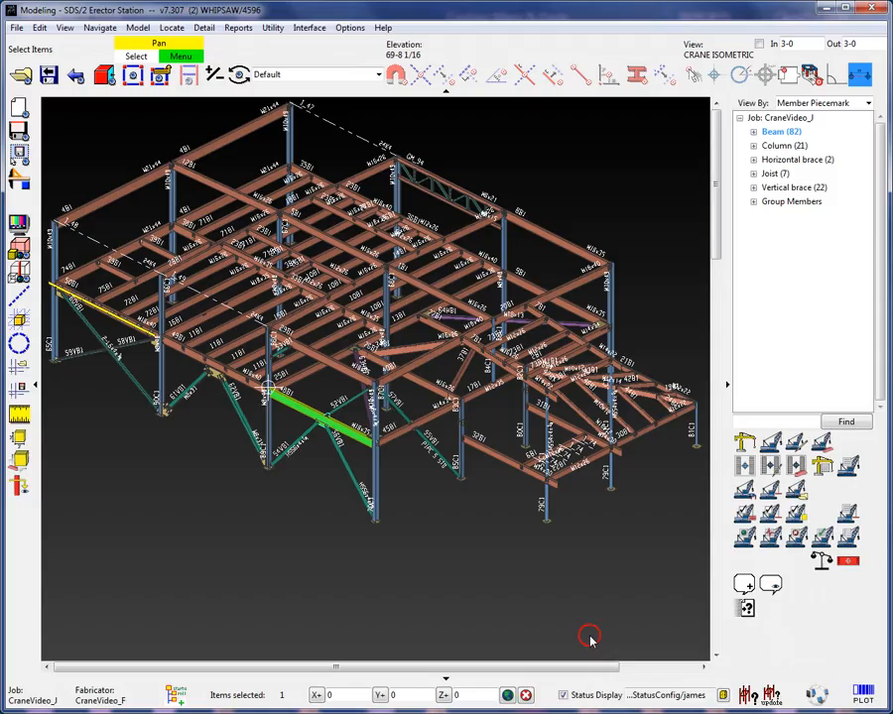
- Reopen the status display settings and set priority 1's condition to Member custom property
{"action": "right_click", "coordinate": [559, 170]}
{"action": "left_click", "coordinate": [591, 266]}
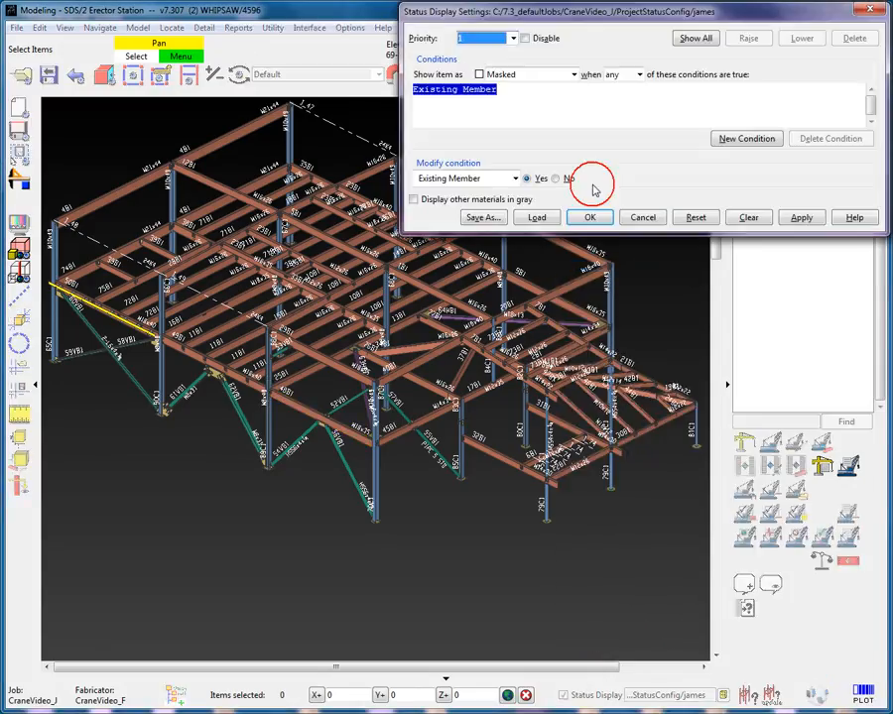
{"action": "left_click", "coordinate": [514, 178]}
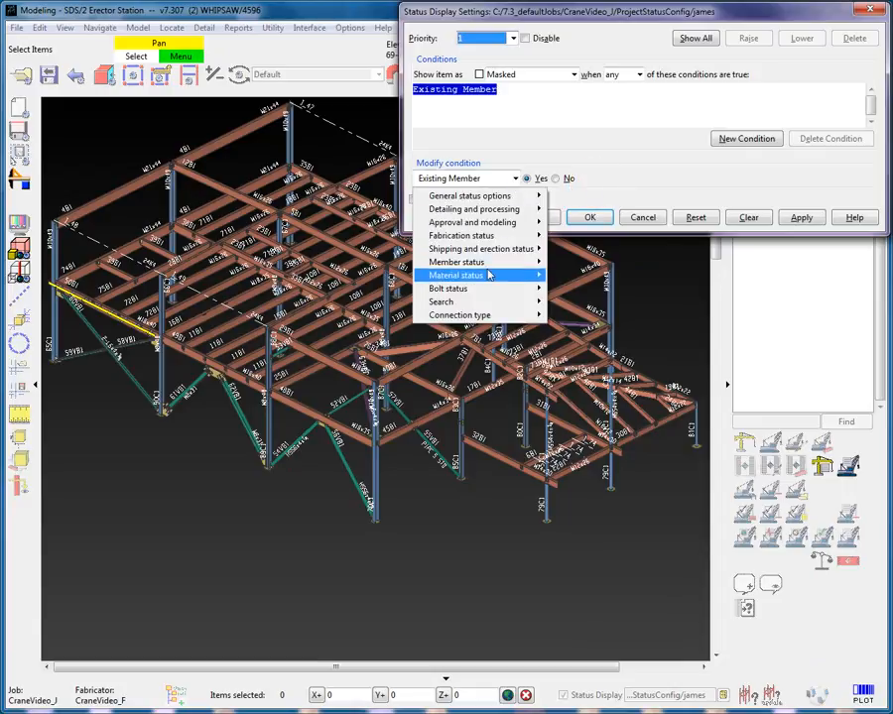
{"action": "mouse_move", "coordinate": [474, 262]}
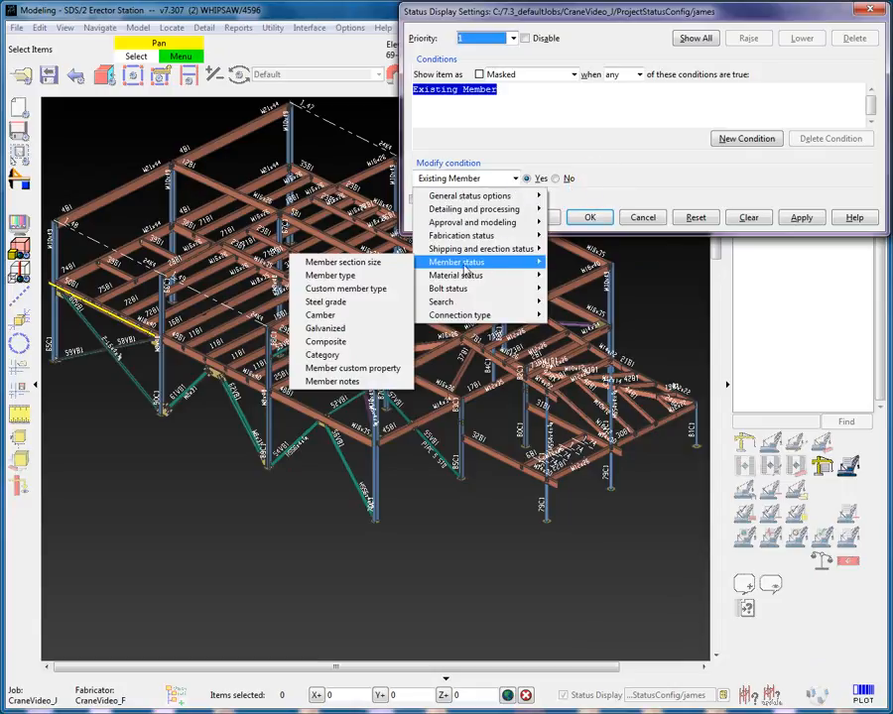
{"action": "left_click", "coordinate": [402, 370]}
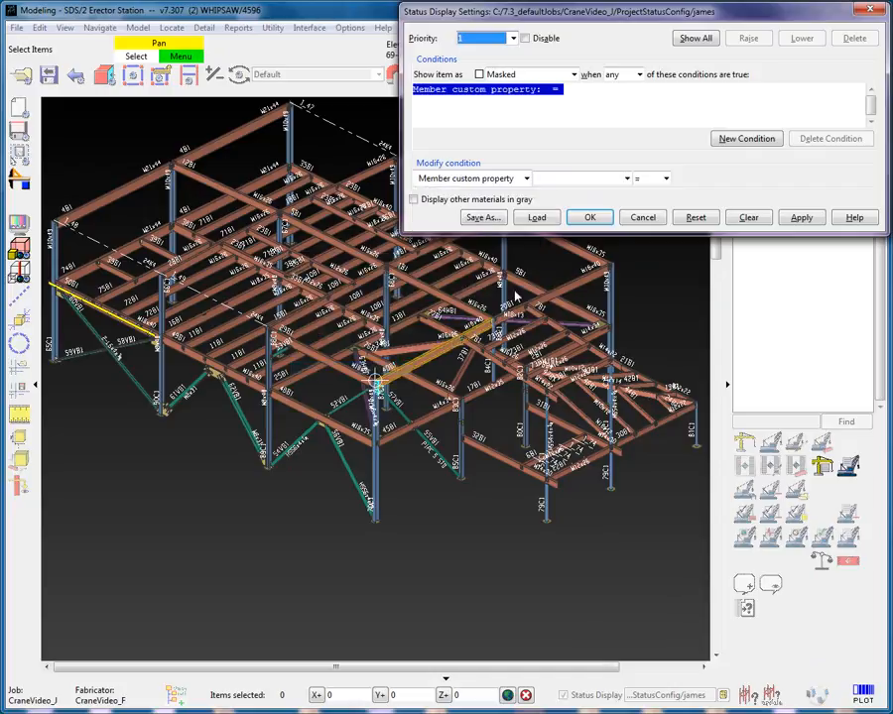
{"action": "left_click", "coordinate": [628, 178]}
{"action": "left_click_drag", "start_coordinate": [629, 206], "coordinate": [627, 224]}
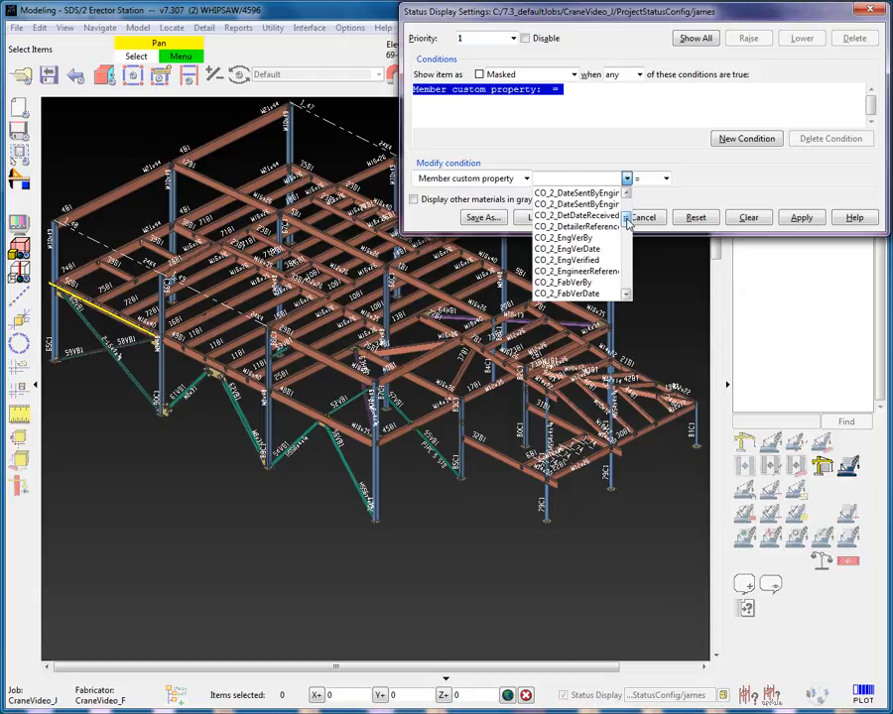
{"action": "mouse_move", "coordinate": [627, 223]}
{"action": "left_mouse_down"}
{"action": "mouse_move", "coordinate": [626, 250]}
{"action": "mouse_move", "coordinate": [628, 220]}
{"action": "left_mouse_up"}
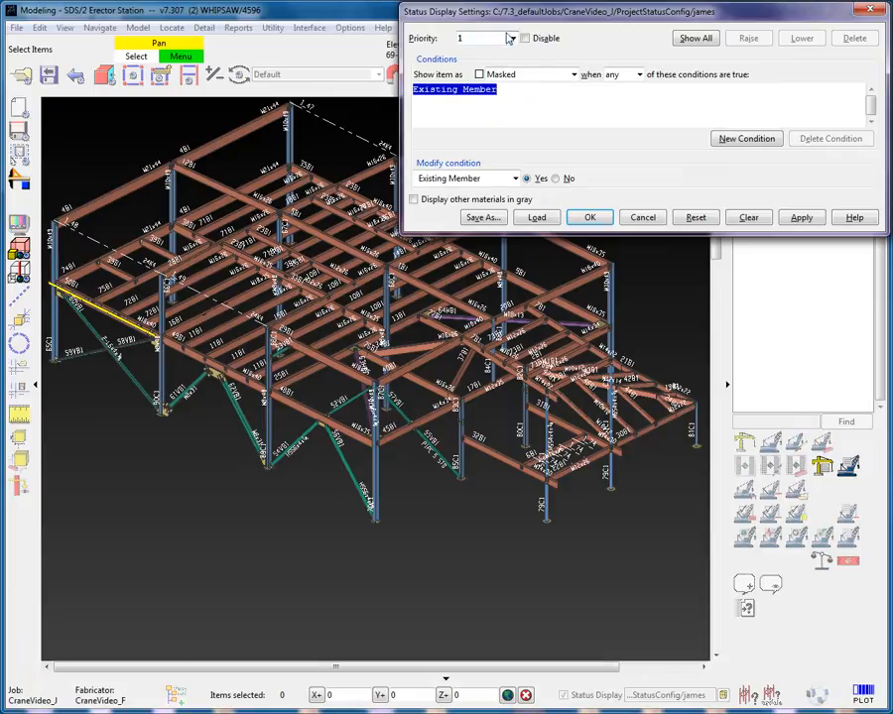
- Add a new priority and set its display color to yellow
{"action": "left_click", "coordinate": [511, 37]}
{"action": "left_click", "coordinate": [501, 53]}
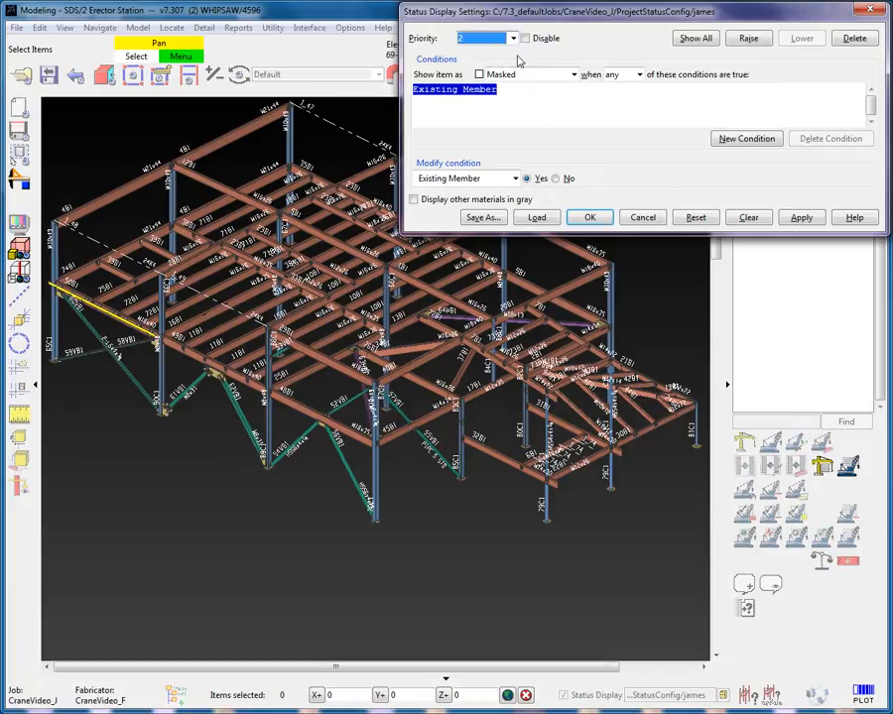
{"action": "left_click", "coordinate": [573, 74]}
{"action": "left_click_drag", "start_coordinate": [572, 95], "coordinate": [569, 176]}
{"action": "left_click", "coordinate": [524, 189]}
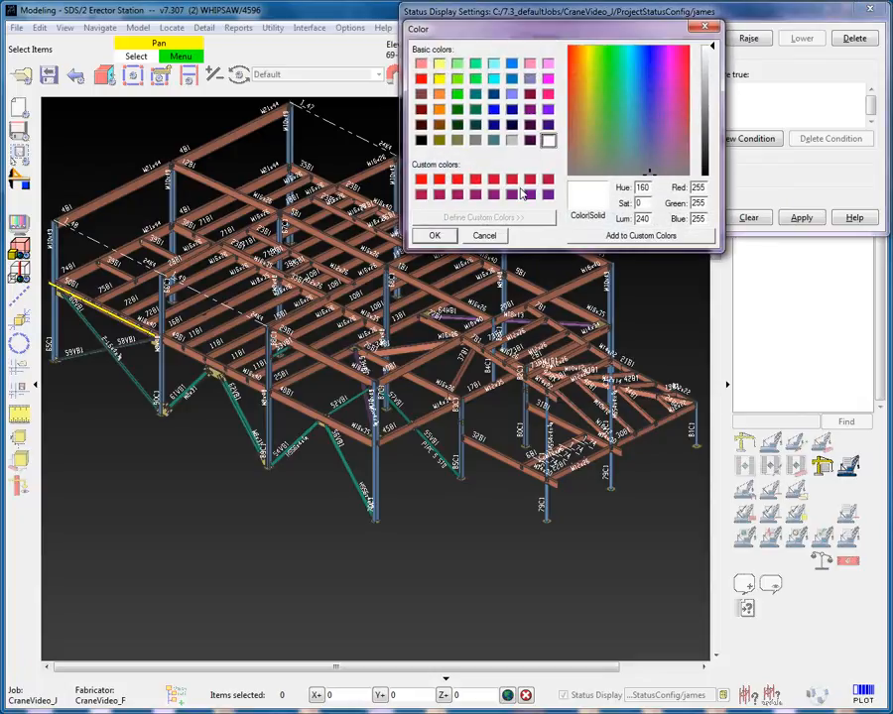
{"action": "left_click", "coordinate": [436, 79]}
{"action": "left_click", "coordinate": [437, 235]}
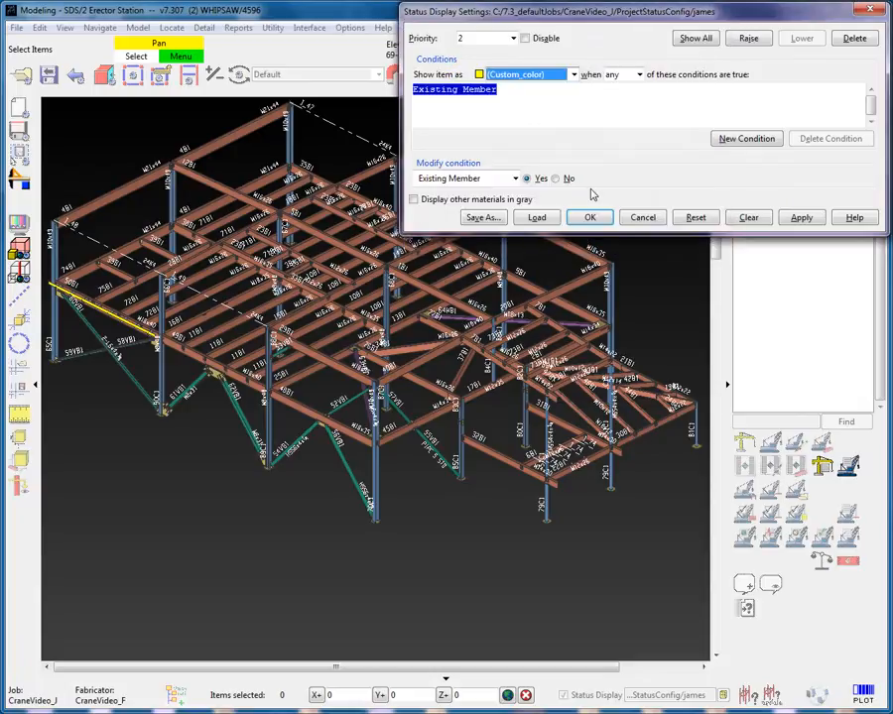
- Set the new priority's condition to the Member custom property ErectorMemberPlaced
{"action": "left_click", "coordinate": [515, 179]}
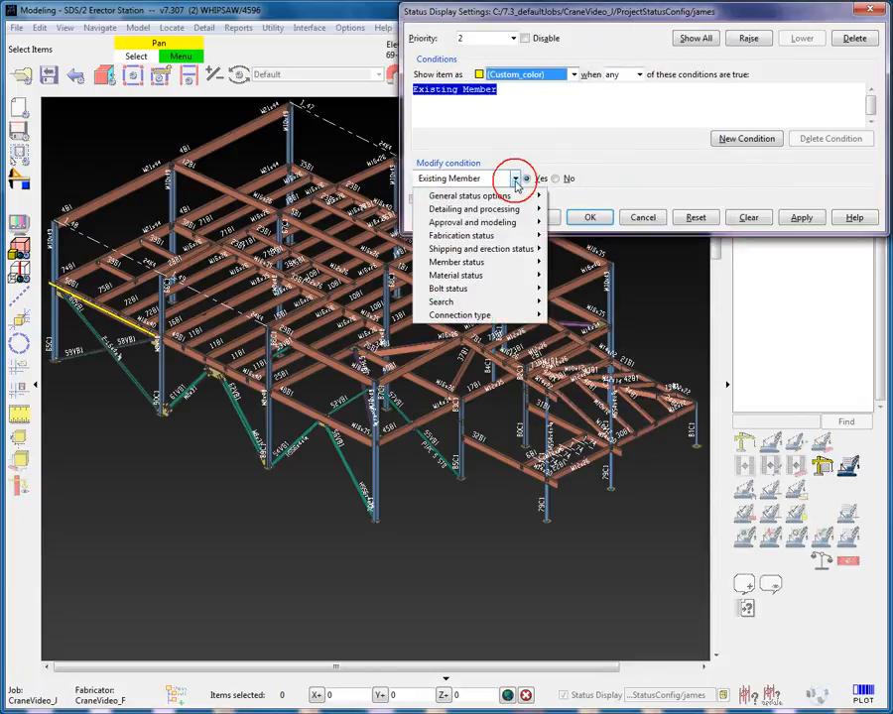
{"action": "mouse_move", "coordinate": [505, 264]}
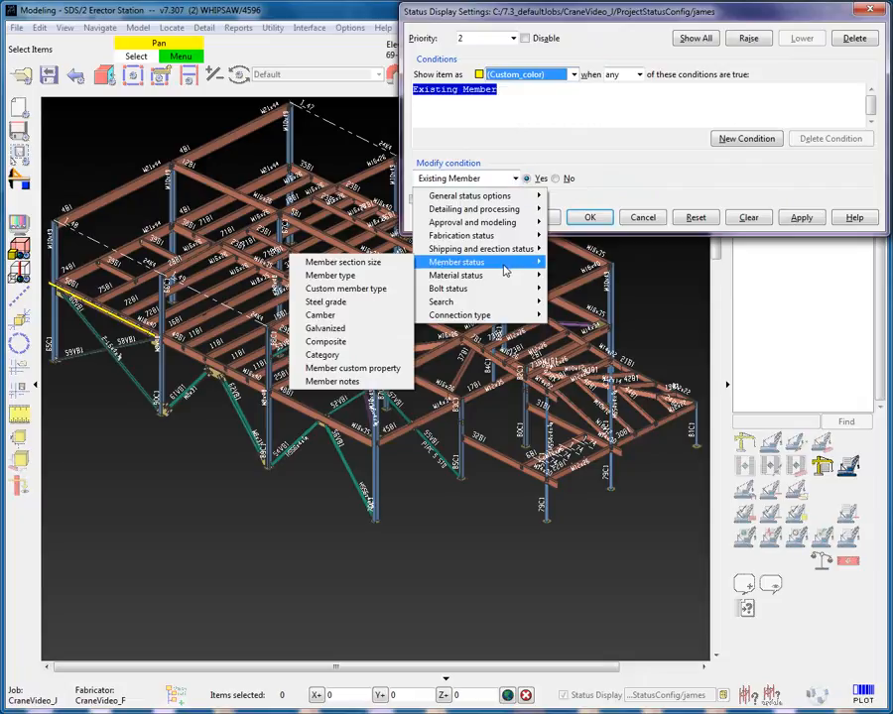
{"action": "left_click", "coordinate": [397, 369]}
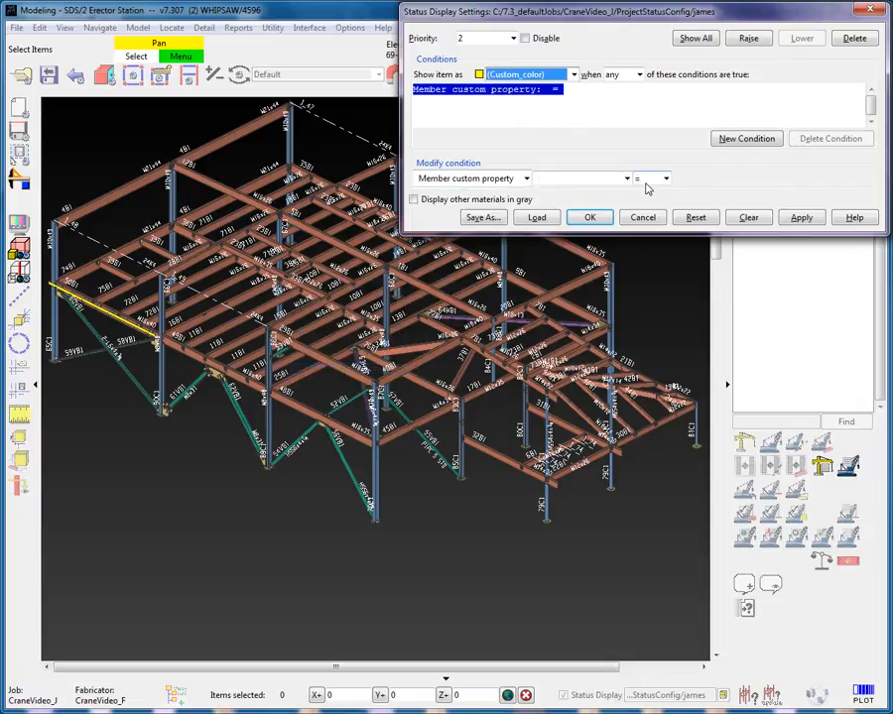
{"action": "left_click", "coordinate": [626, 180]}
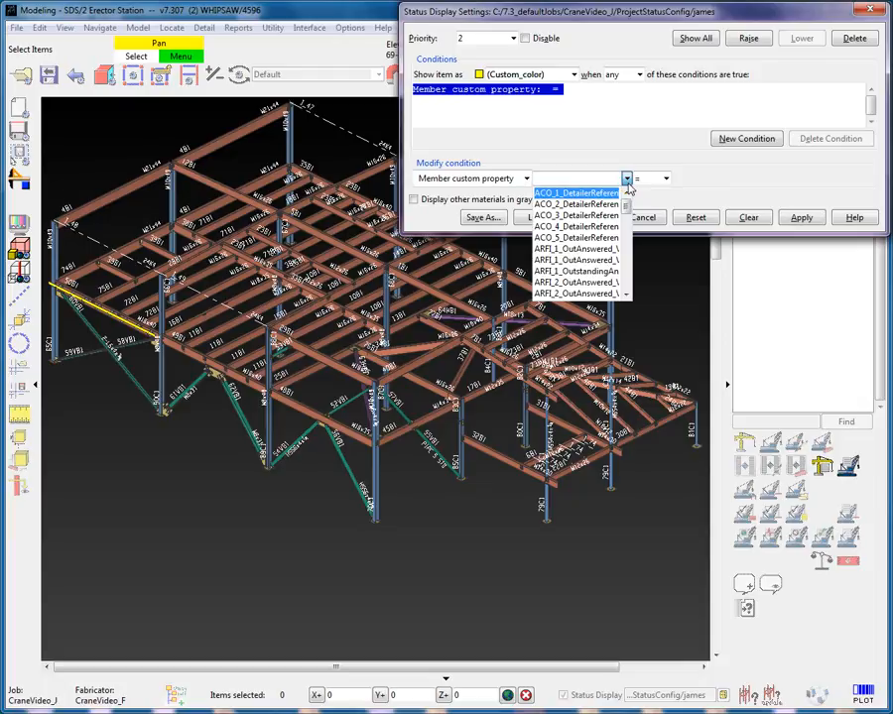
{"action": "left_click_drag", "start_coordinate": [627, 205], "coordinate": [628, 212]}
{"action": "scroll", "coordinate": [614, 214], "scroll_direction": "down", "scroll_amount": 5}
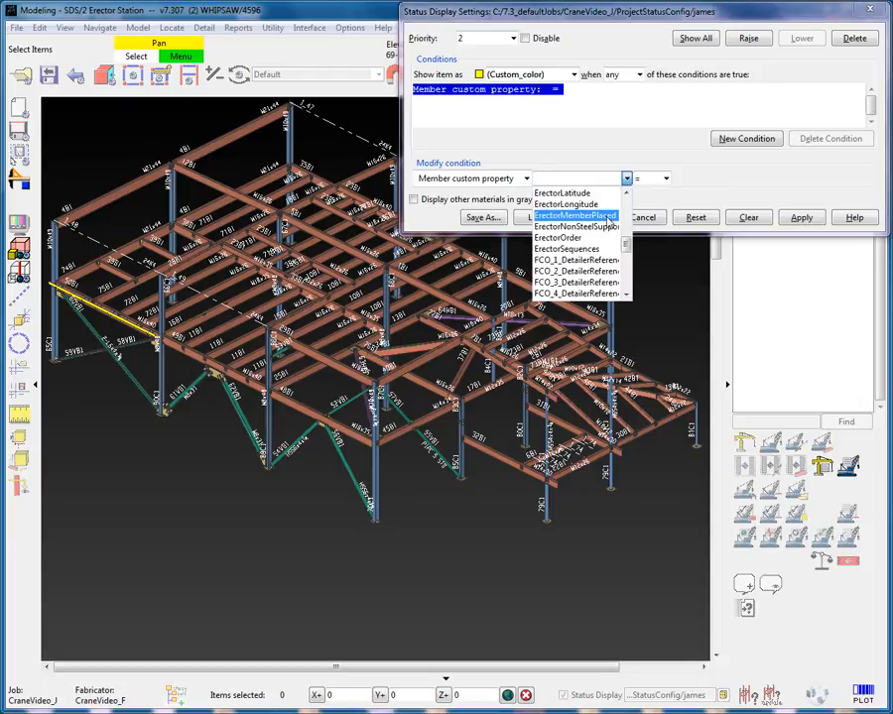
{"action": "left_click", "coordinate": [609, 216]}
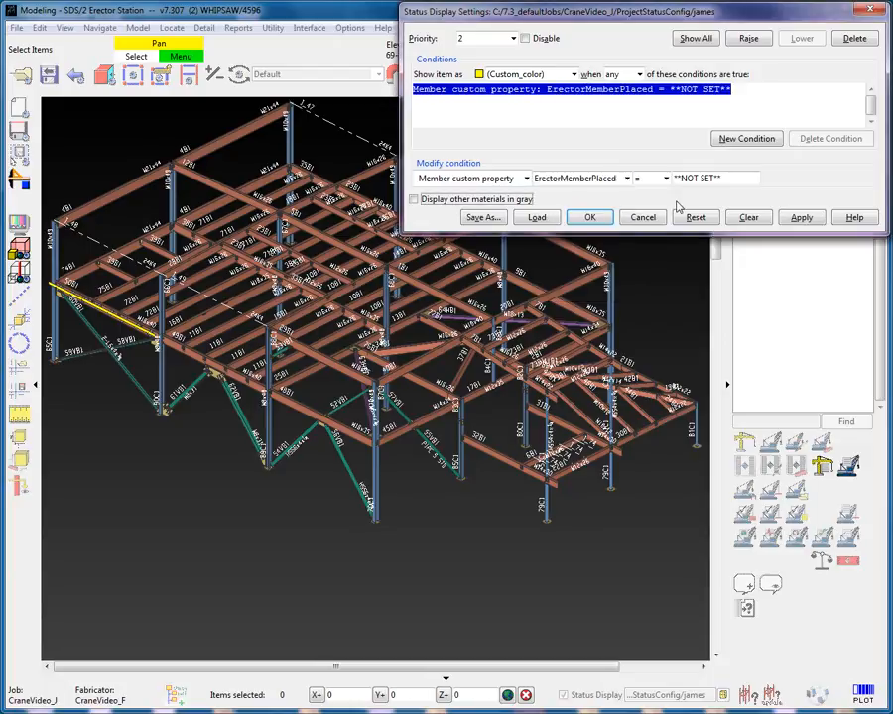
- Set the ErectorMemberPlaced condition's date to 08-09-12
{"action": "double_click", "coordinate": [730, 177]}
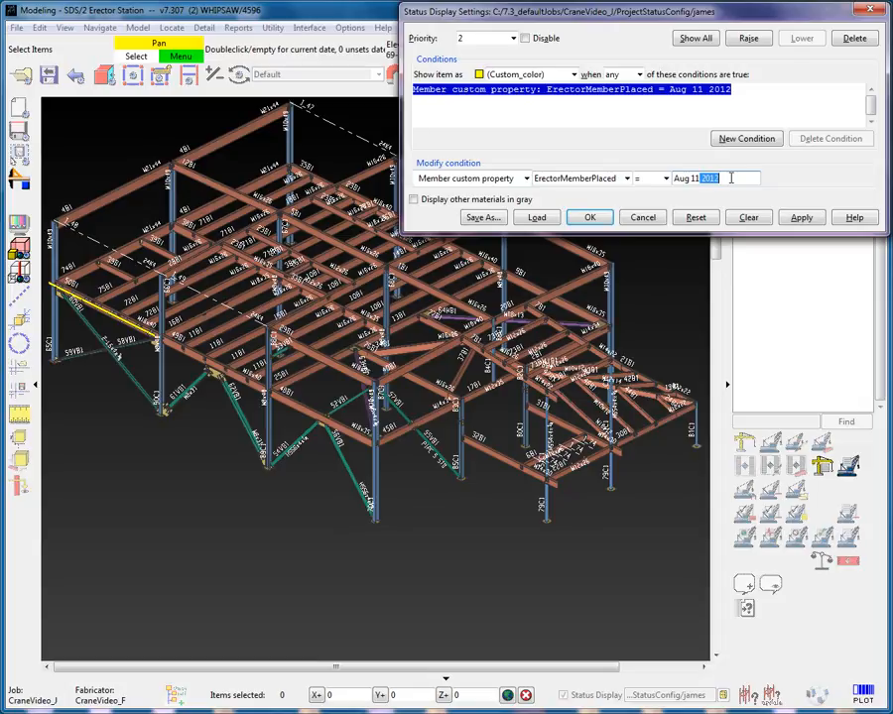
{"action": "left_click_drag", "start_coordinate": [731, 179], "coordinate": [677, 194]}
{"action": "type", "text": "08-09-12"}
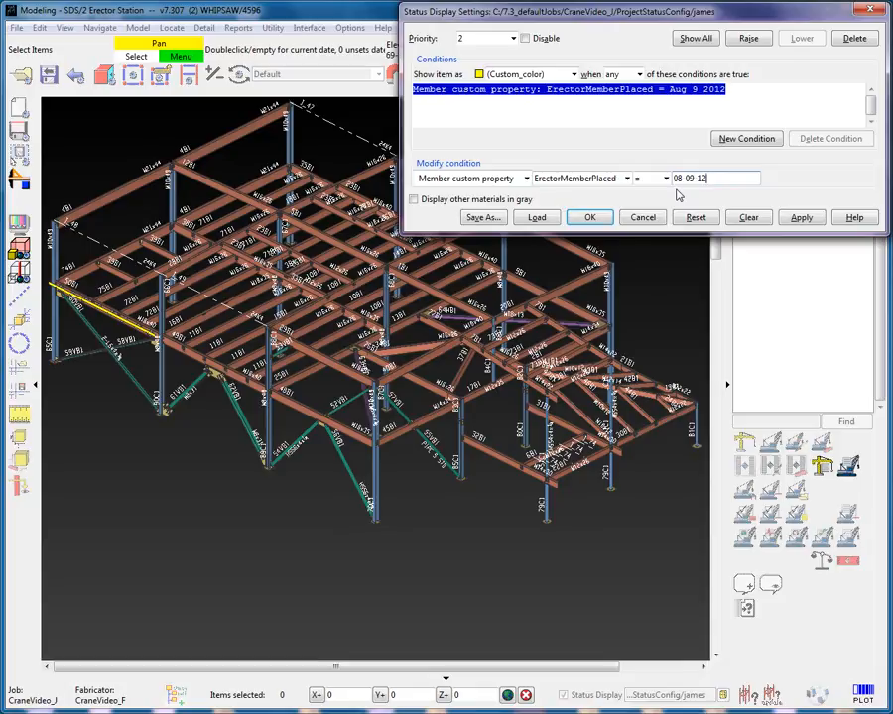
- Turn on displaying other materials in gray, apply the settings and close the status display dialog
{"action": "key", "text": "Tab"}
{"action": "left_click", "coordinate": [460, 202]}
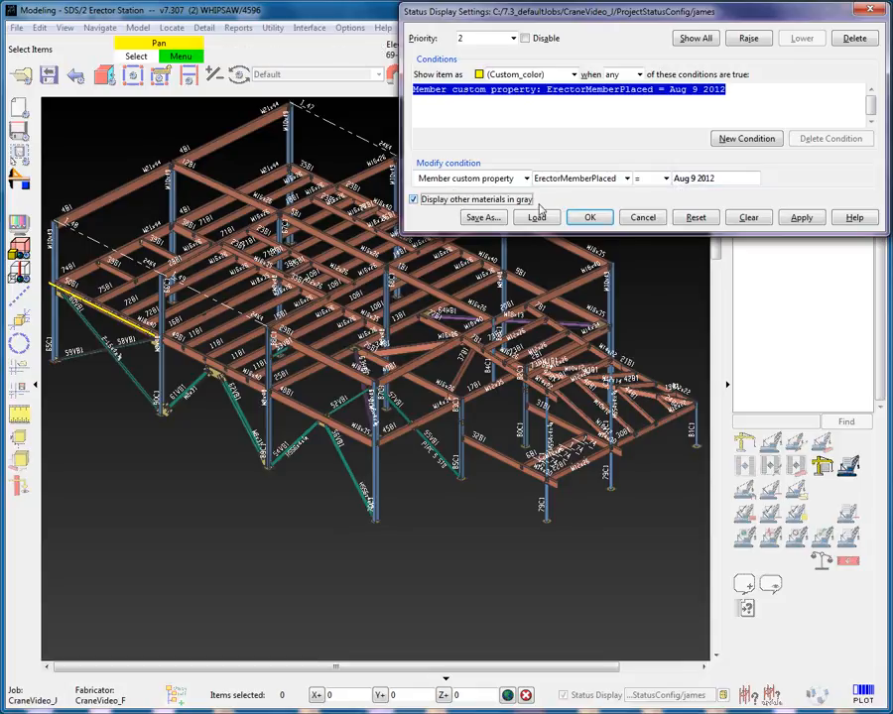
{"action": "left_click", "coordinate": [801, 219]}
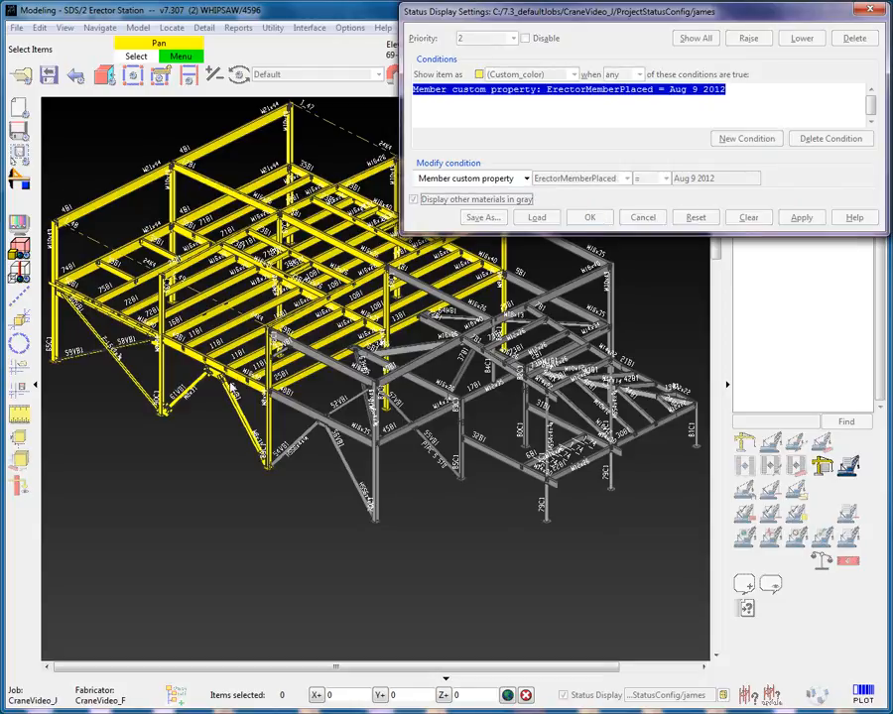
{"action": "left_click", "coordinate": [589, 217]}
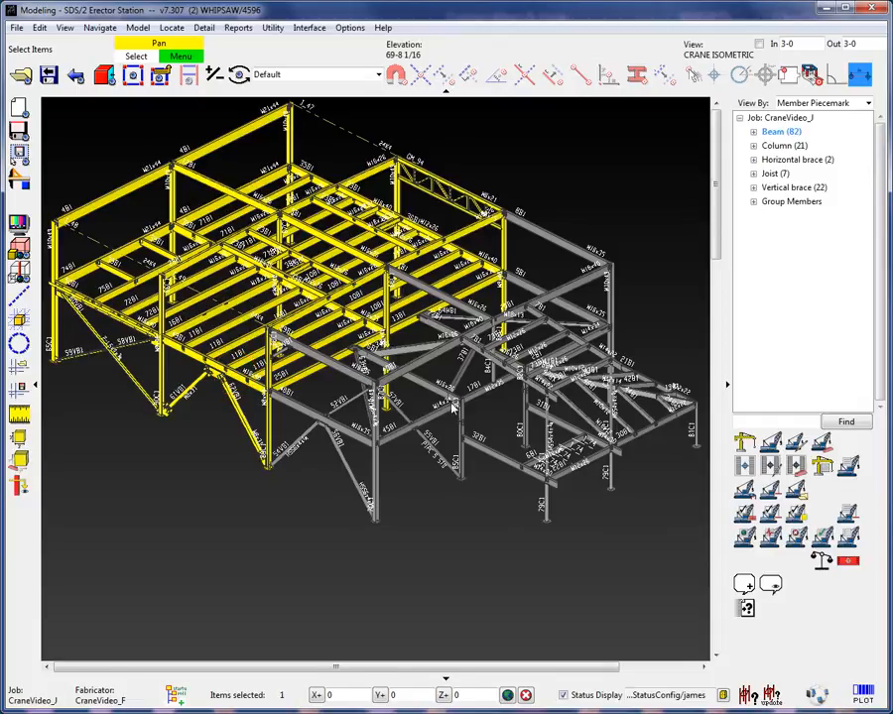
- Open a beam's member custom properties and review the placement dates on its Erector tab
{"action": "double_click", "coordinate": [454, 401]}
{"action": "left_click", "coordinate": [361, 694]}
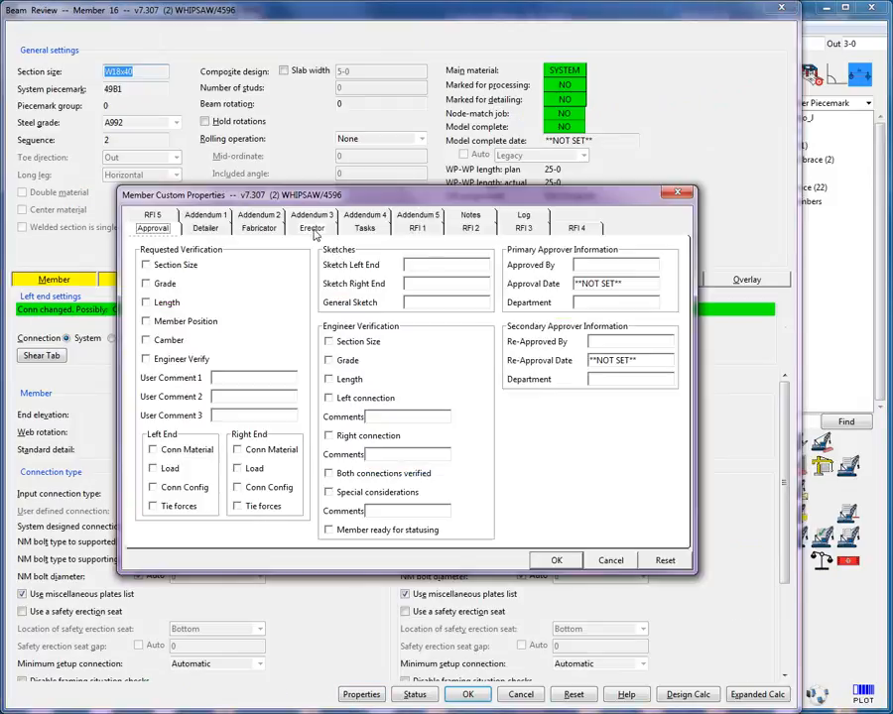
{"action": "left_click", "coordinate": [311, 227]}
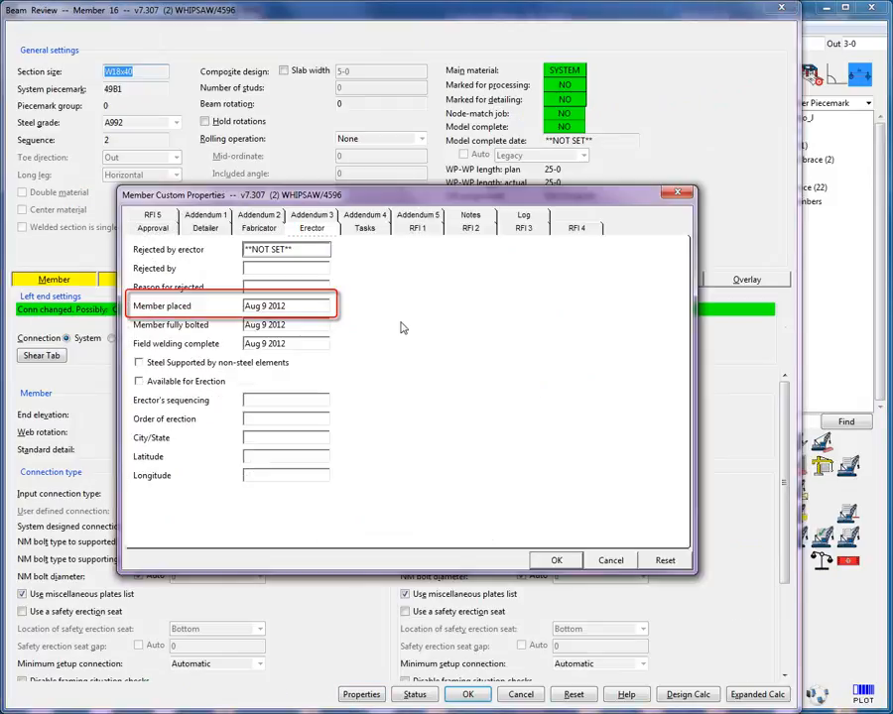
{"action": "left_click", "coordinate": [556, 561]}
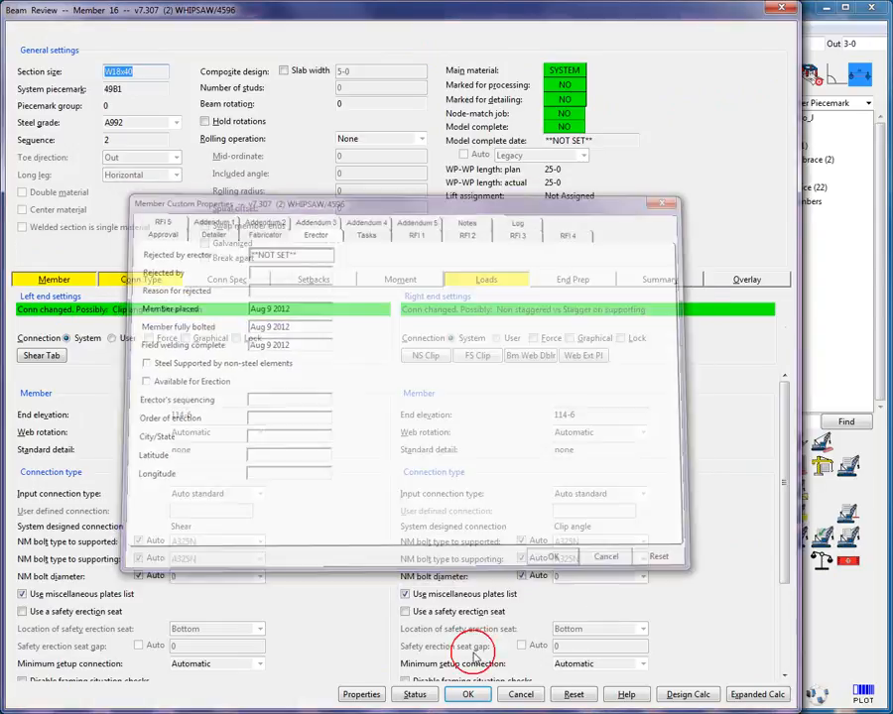
{"action": "left_click", "coordinate": [466, 694]}
{"action": "left_click", "coordinate": [472, 582]}
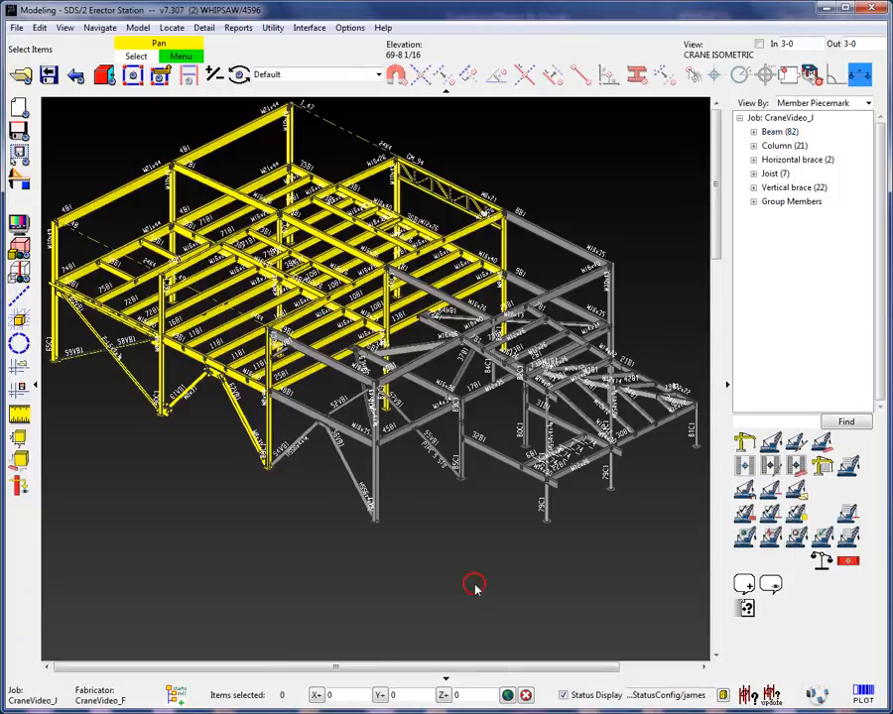
- Reopen the status display settings, change the ErectorMemberPlaced condition's operator to != and apply
{"action": "right_click", "coordinate": [563, 170]}
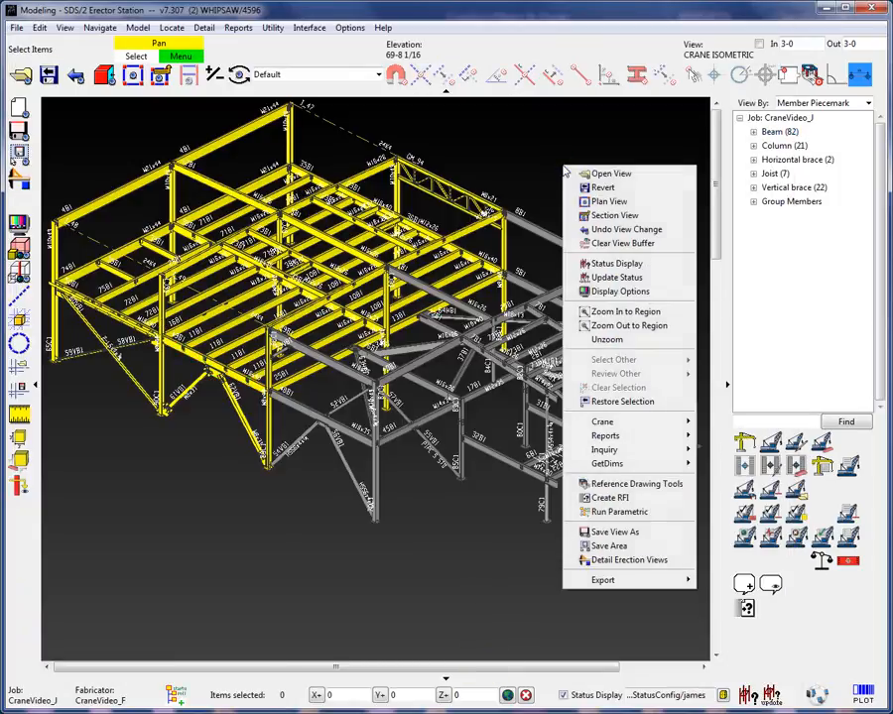
{"action": "left_click", "coordinate": [608, 263]}
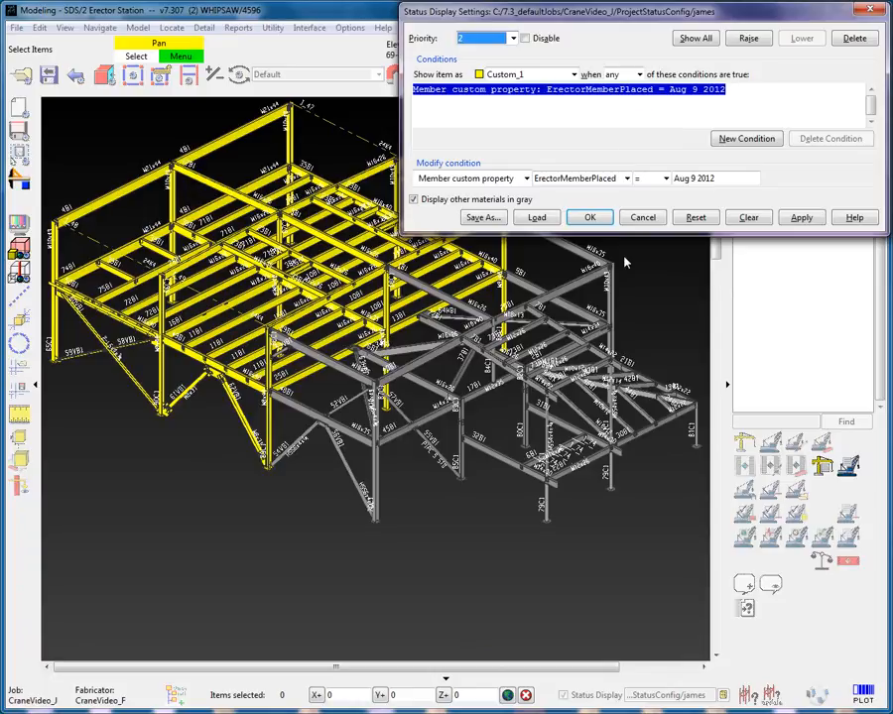
{"action": "left_click", "coordinate": [667, 179]}
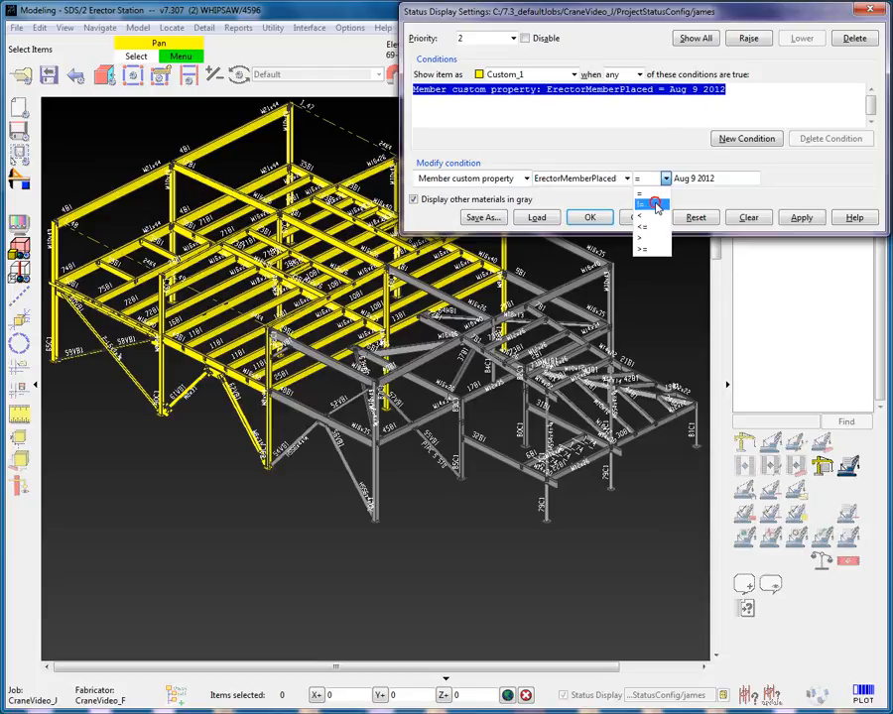
{"action": "left_click", "coordinate": [655, 206]}
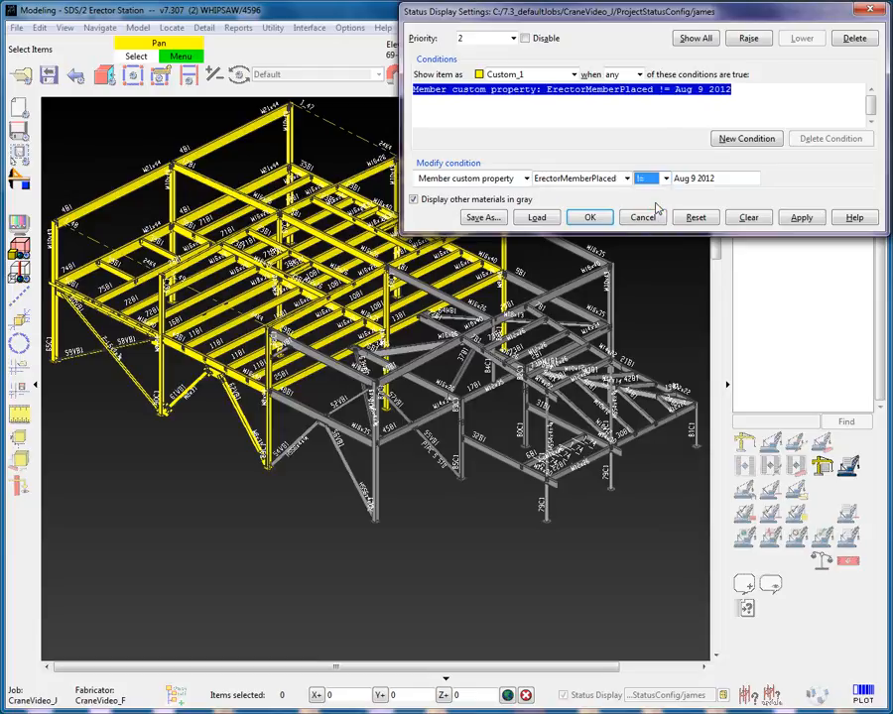
{"action": "left_click", "coordinate": [808, 219]}
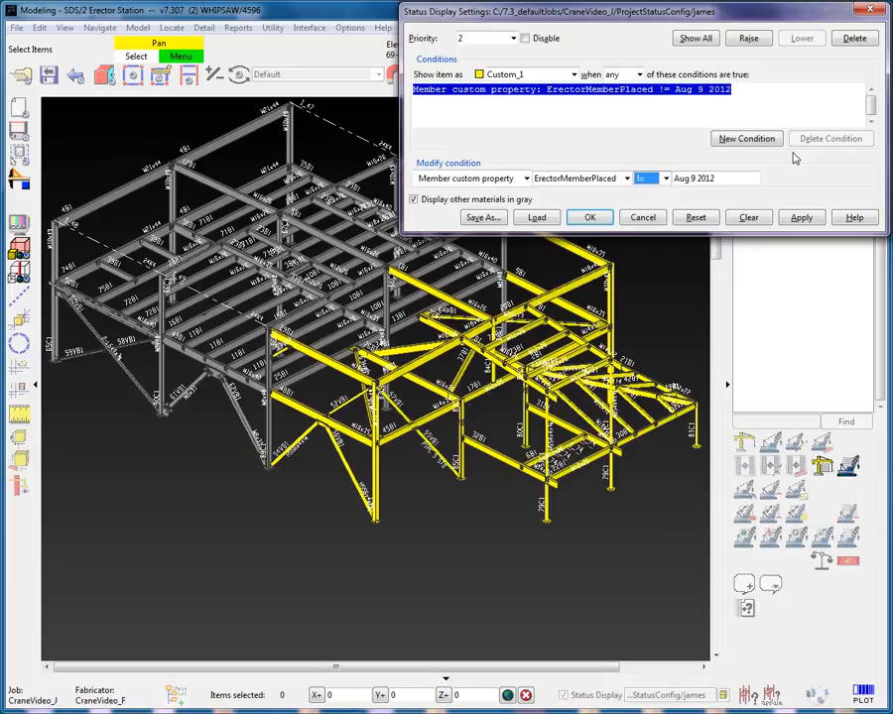
- Set priority 2 to show matching members as Masked
{"action": "left_click", "coordinate": [550, 74]}
{"action": "scroll", "coordinate": [550, 94], "scroll_direction": "up", "scroll_amount": 3}
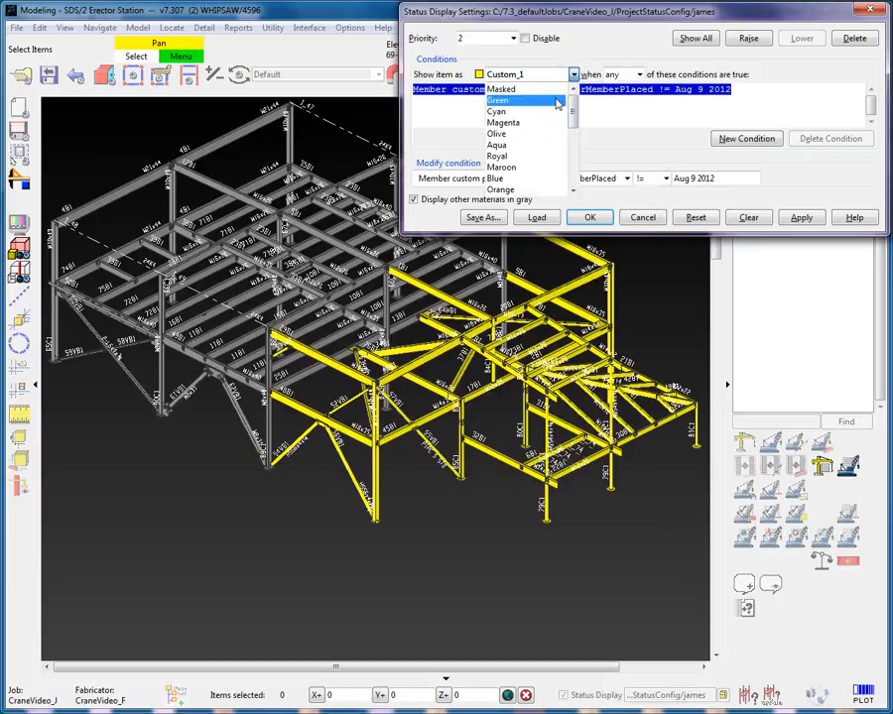
{"action": "left_click", "coordinate": [548, 89]}
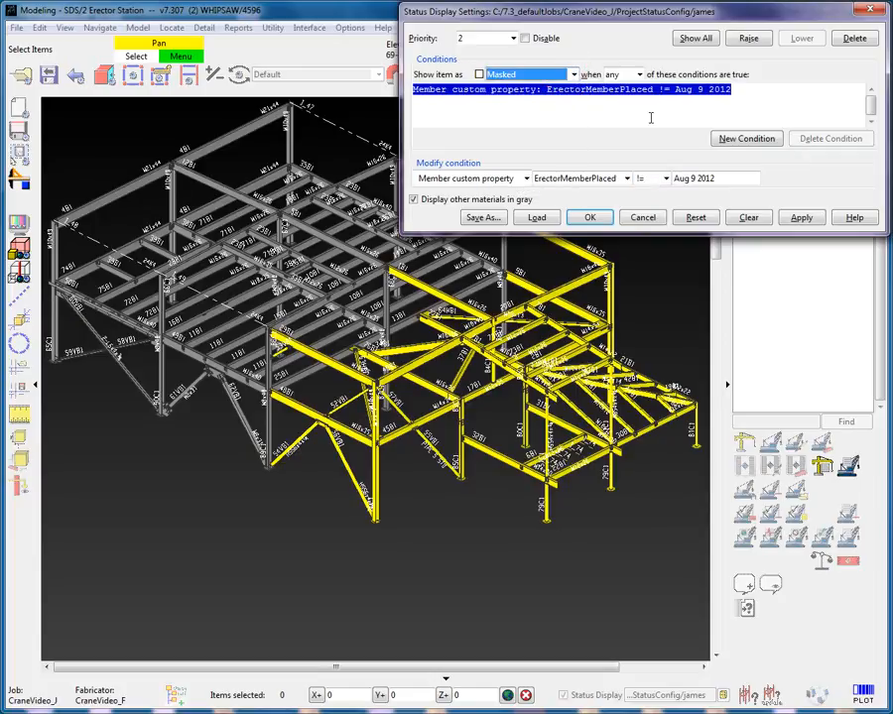
- Change priority 2's condition to the Erected shipping and erection status, apply and close the settings
{"action": "left_click", "coordinate": [526, 178]}
{"action": "mouse_move", "coordinate": [496, 248]}
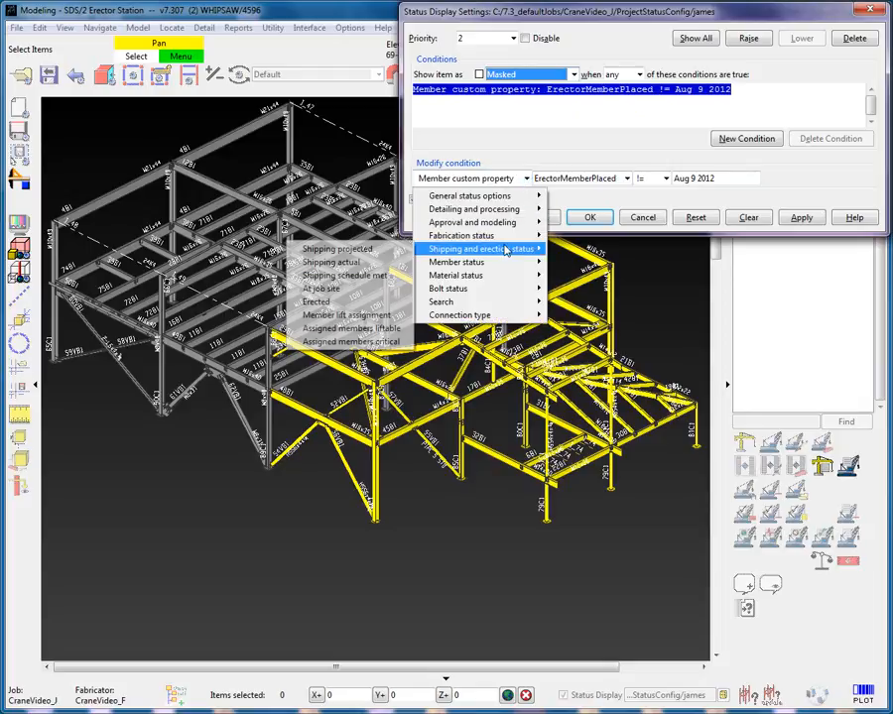
{"action": "left_click", "coordinate": [352, 305]}
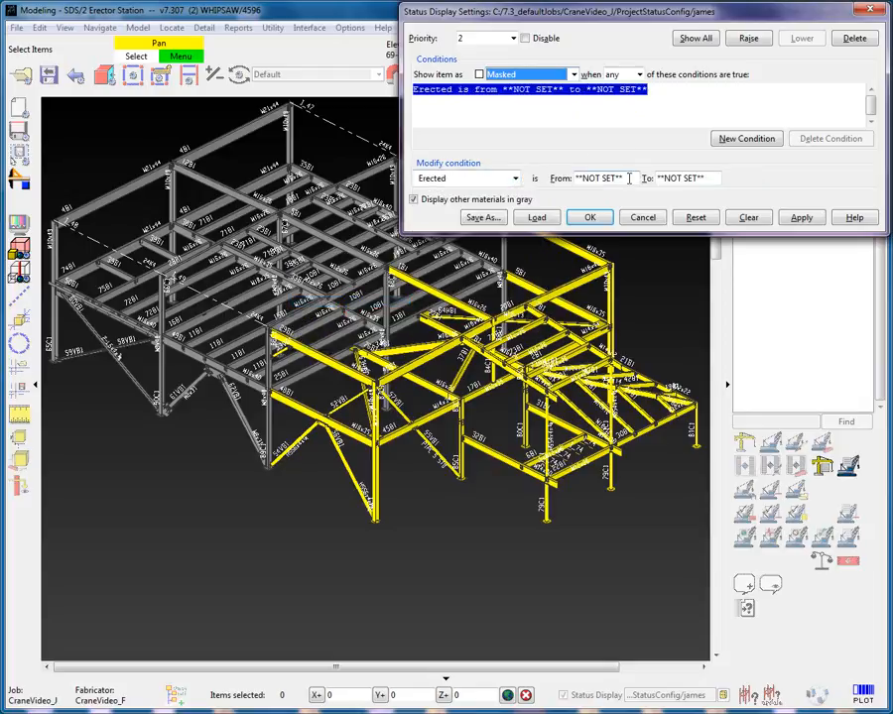
{"action": "left_click", "coordinate": [803, 219]}
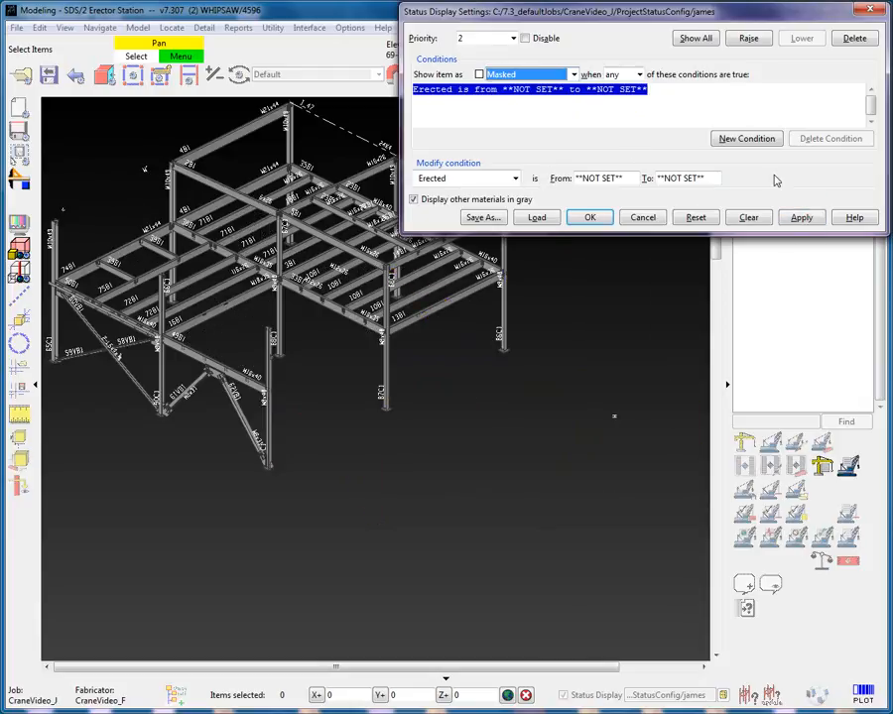
{"action": "left_click", "coordinate": [595, 217]}
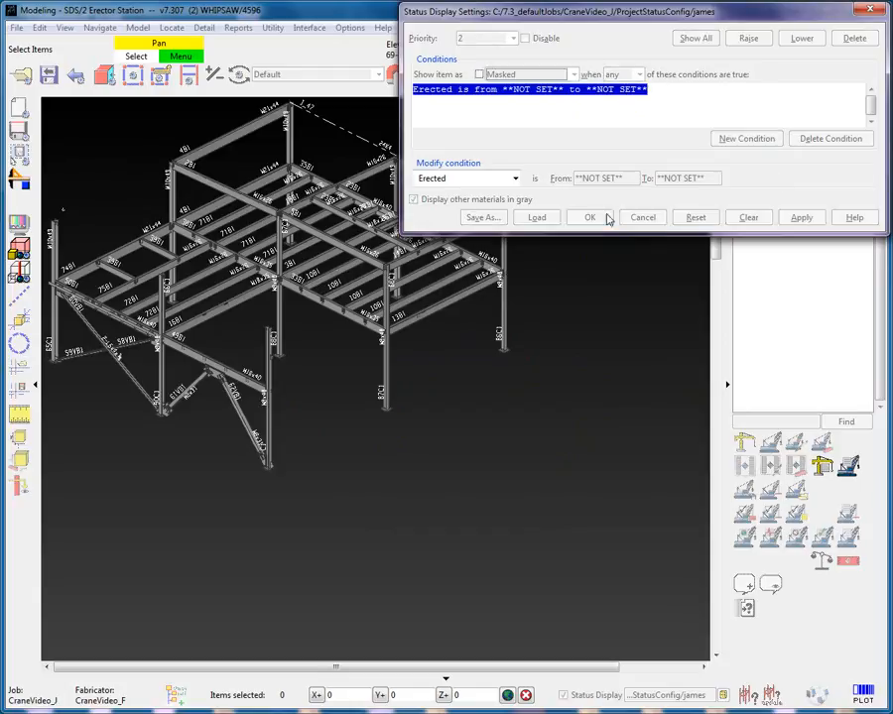
- Window-select all displayed members and run the Erector report ShipMark_DescriptionBySelection on them
{"action": "left_click_drag", "start_coordinate": [600, 106], "coordinate": [288, 557]}
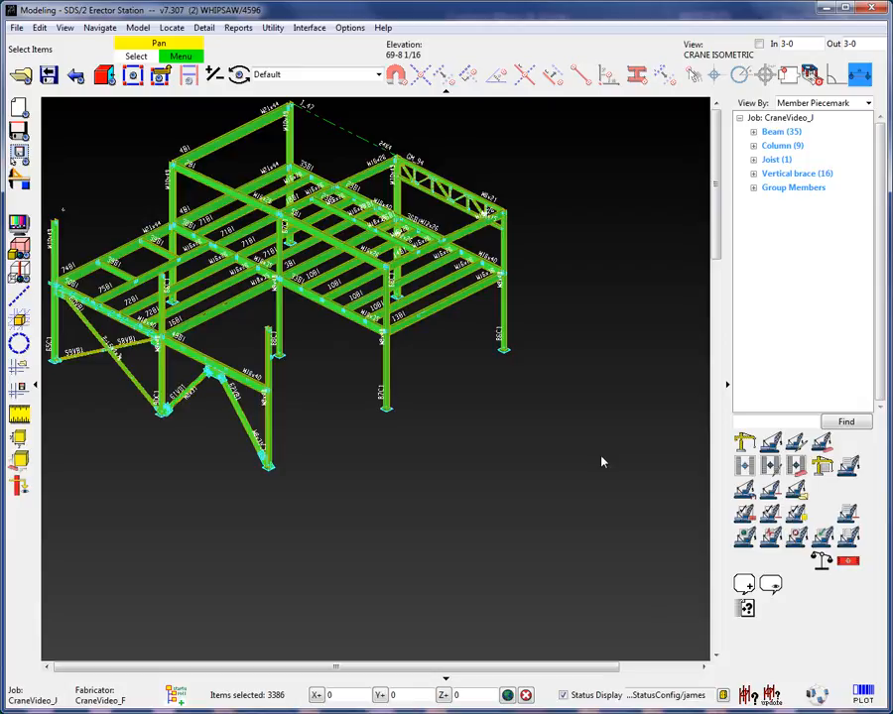
{"action": "right_click", "coordinate": [593, 160]}
{"action": "mouse_move", "coordinate": [646, 466]}
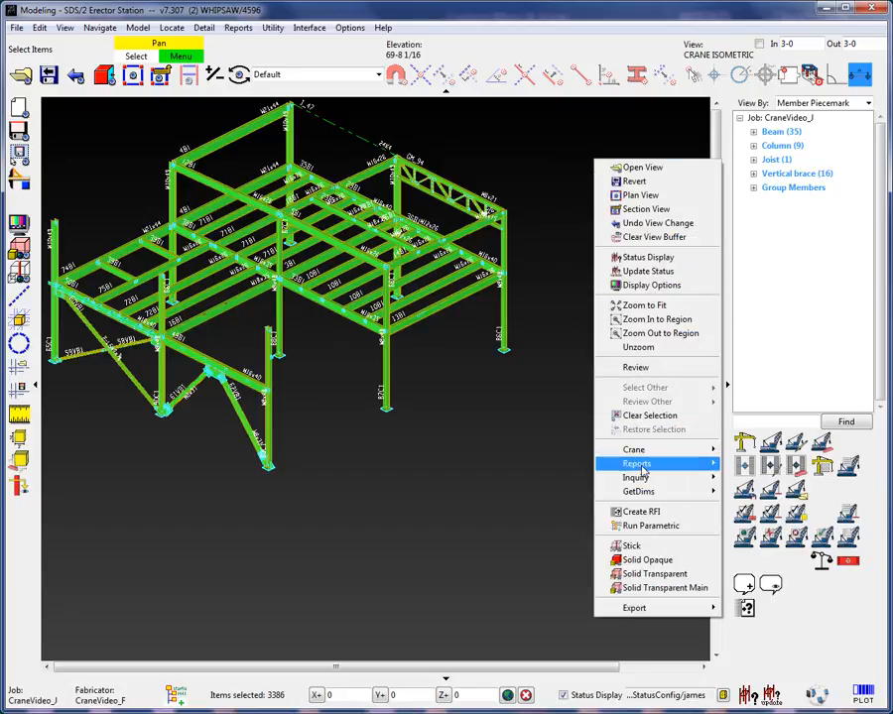
{"action": "mouse_move", "coordinate": [544, 466]}
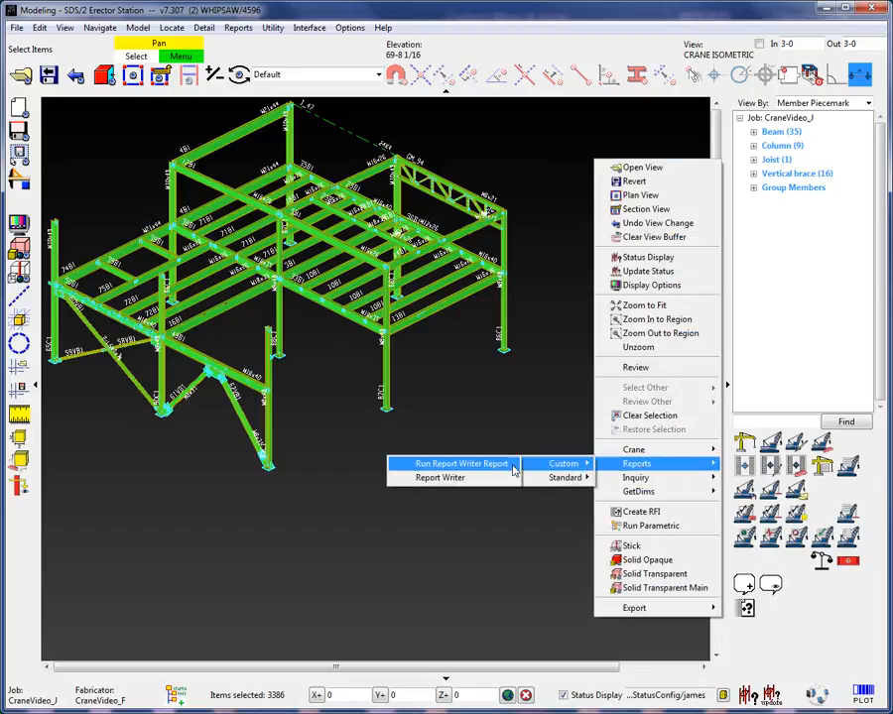
{"action": "left_click", "coordinate": [451, 464]}
{"action": "double_click", "coordinate": [260, 262]}
{"action": "double_click", "coordinate": [282, 291]}
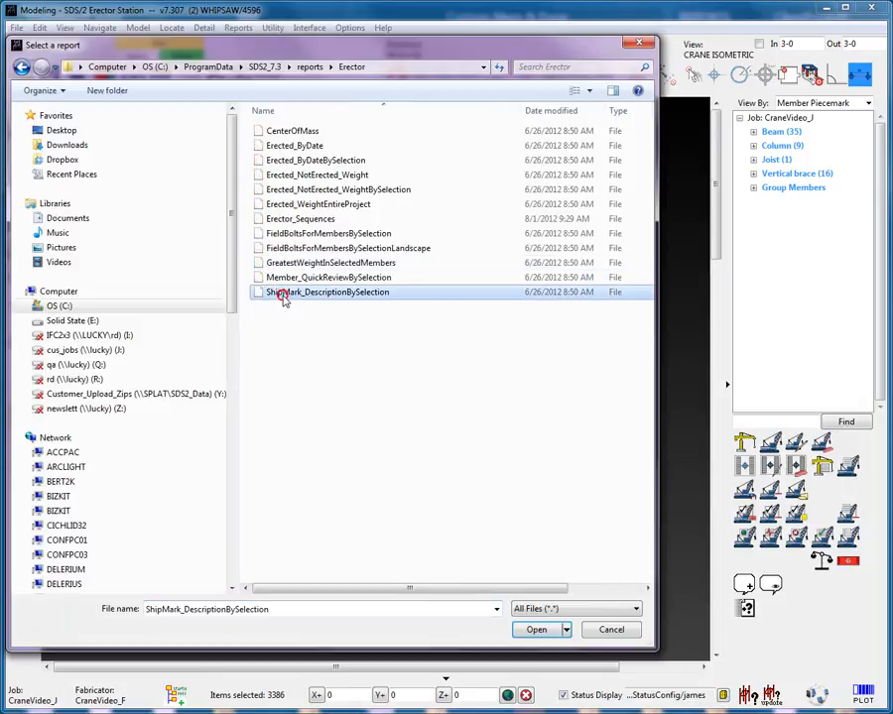